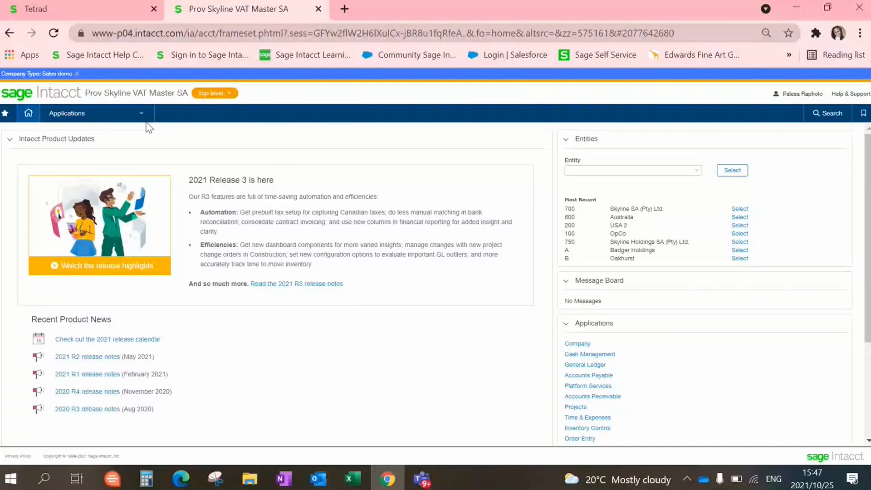
# - Bring up the Applications menu on the Prov Skyline VAT Master SA home page
pyautogui.moveTo(104, 93); pyautogui.dragTo(131, 92)
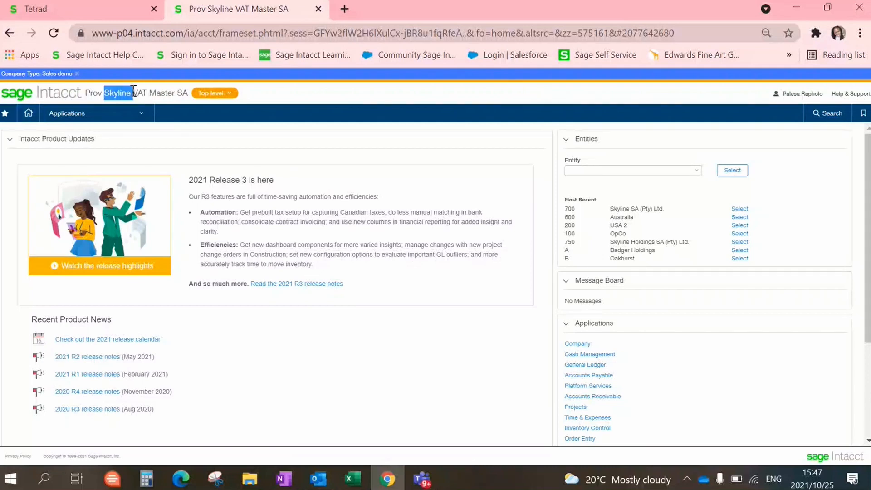
pyautogui.click(368, 98)
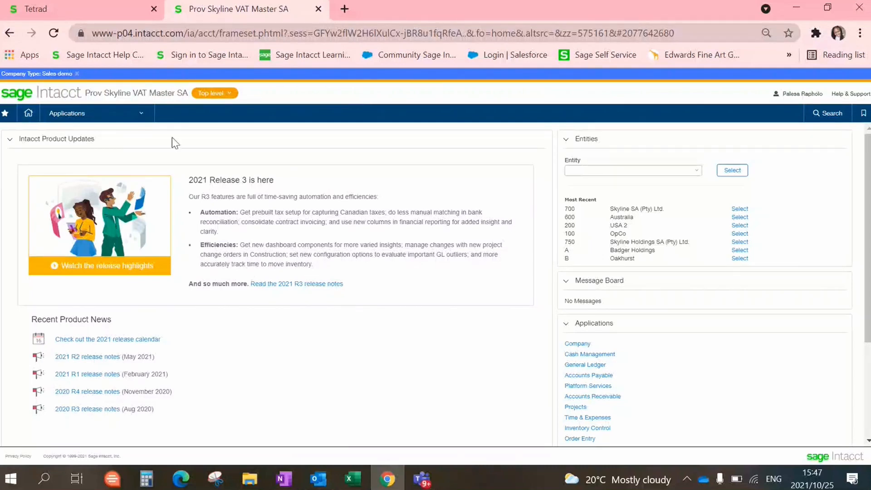
pyautogui.moveTo(144, 122)
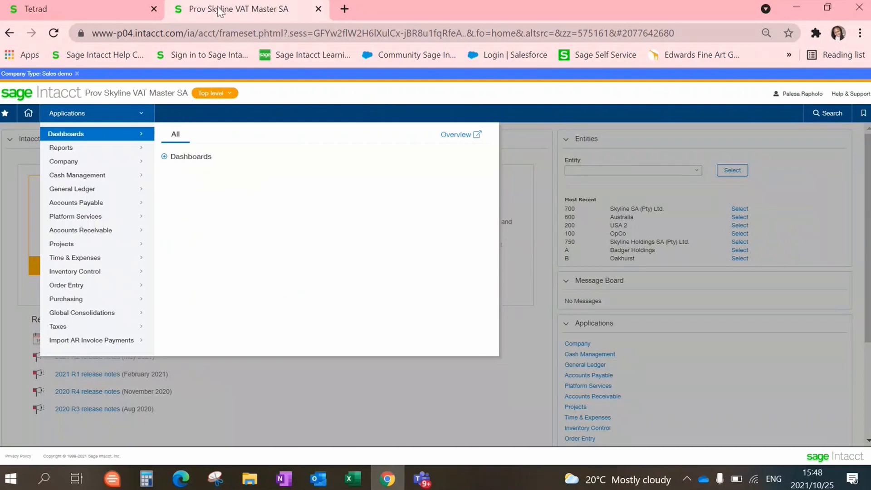
# - Browse the application modules, then settle on Accounts Receivable and its Invoices analysis options
pyautogui.click(78, 327)
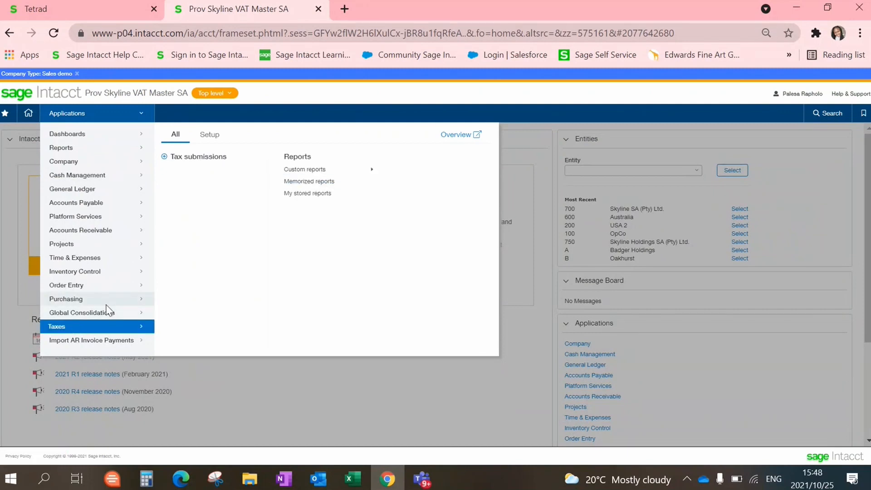
pyautogui.click(77, 297)
pyautogui.click(77, 289)
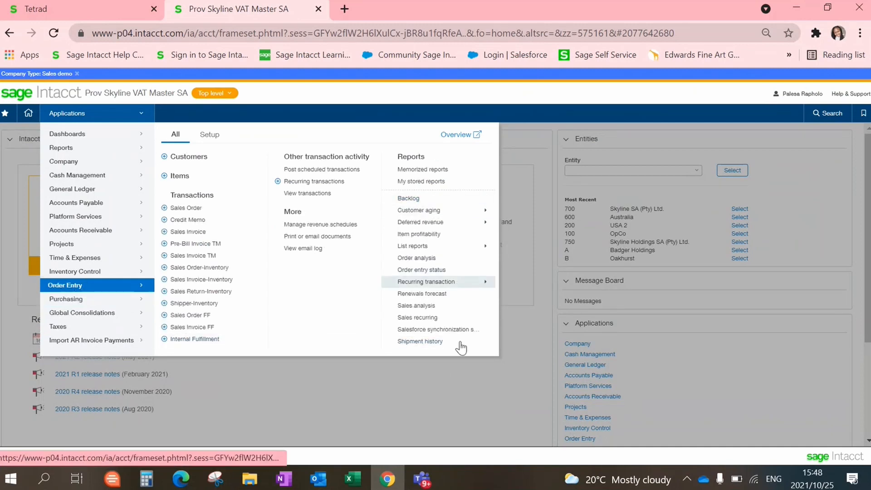
pyautogui.click(98, 272)
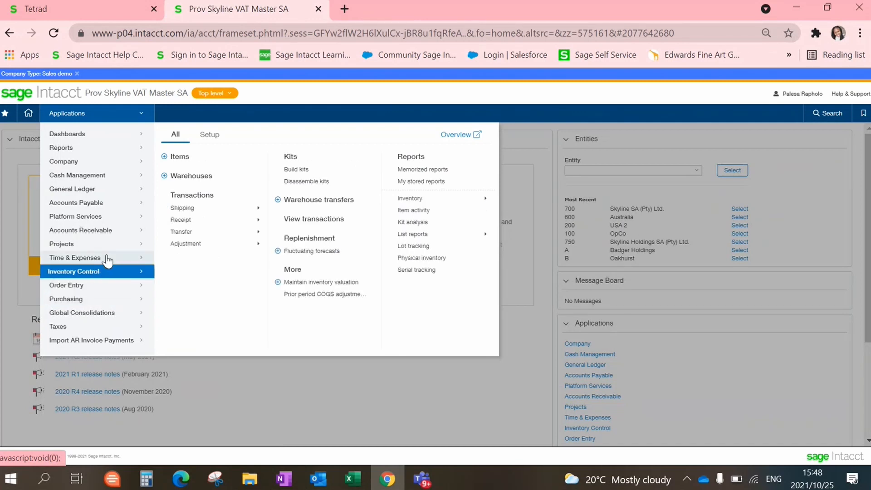
pyautogui.click(98, 243)
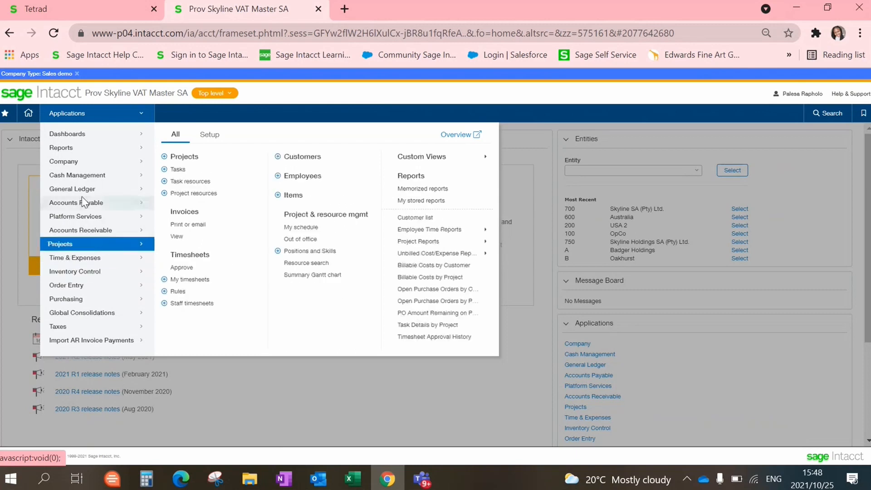
pyautogui.click(82, 202)
pyautogui.click(80, 230)
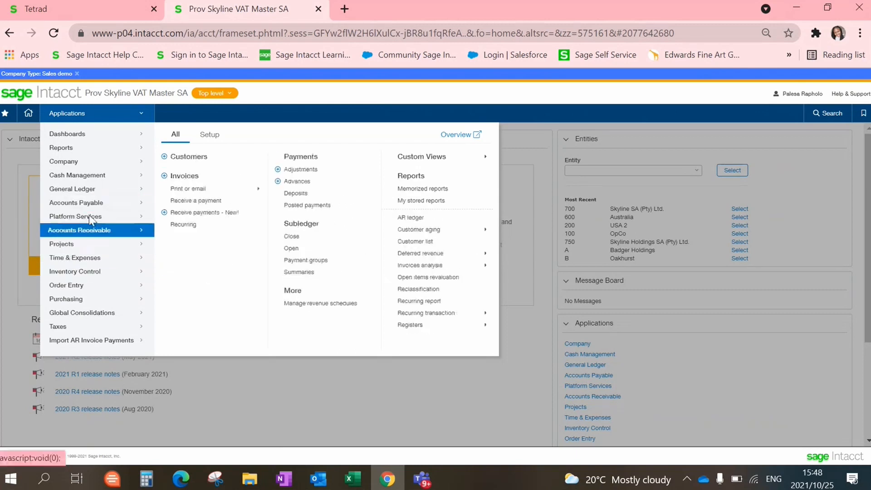
pyautogui.click(89, 188)
pyautogui.click(97, 176)
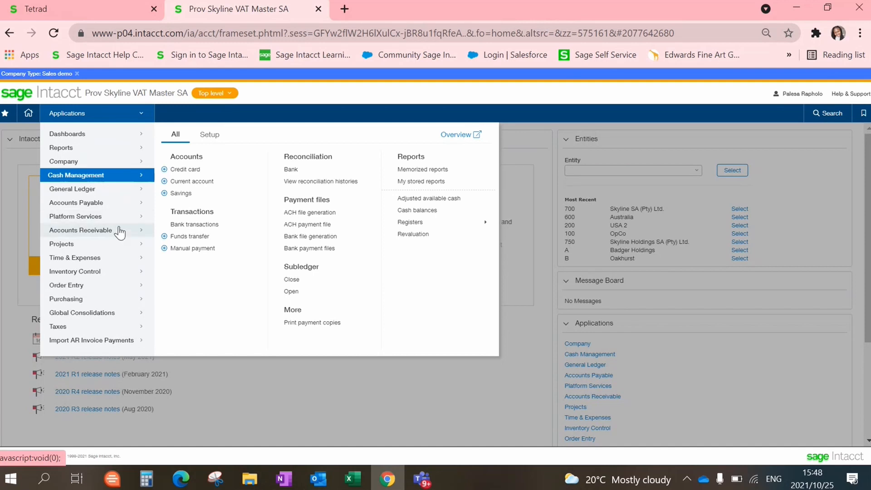
pyautogui.click(120, 232)
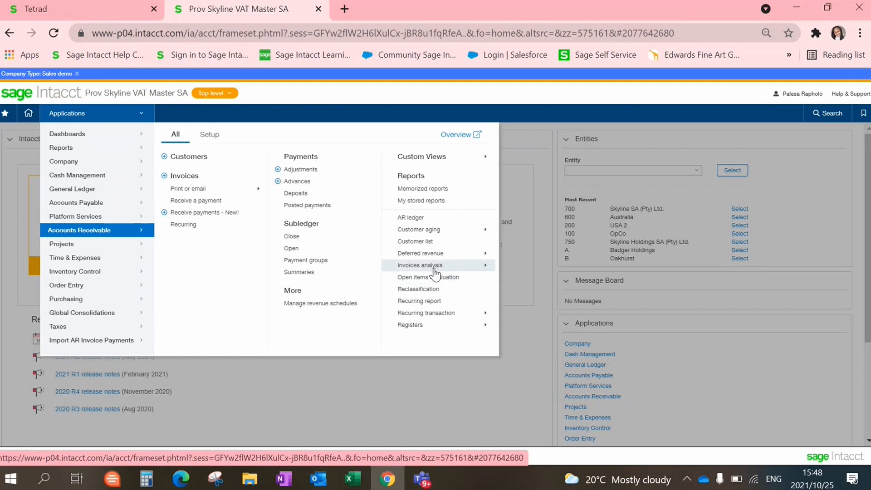
pyautogui.click(485, 268)
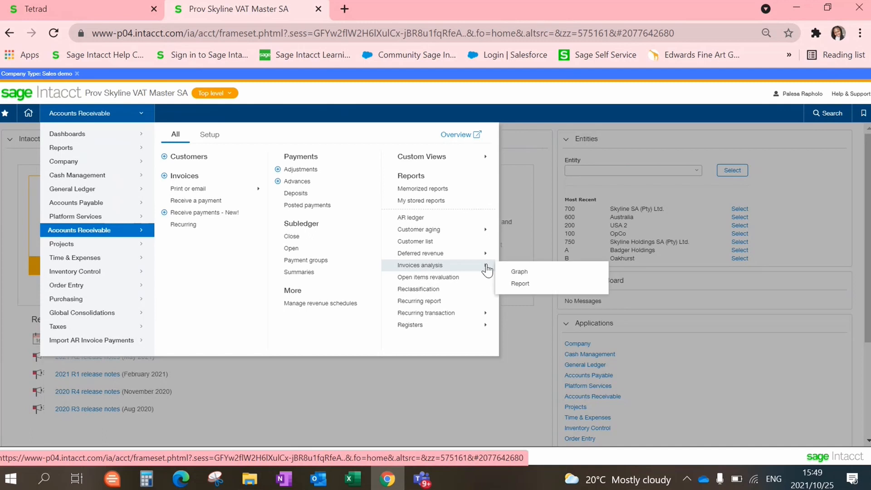
# - Choose Report under Invoices analysis to reach its settings page
pyautogui.click(517, 285)
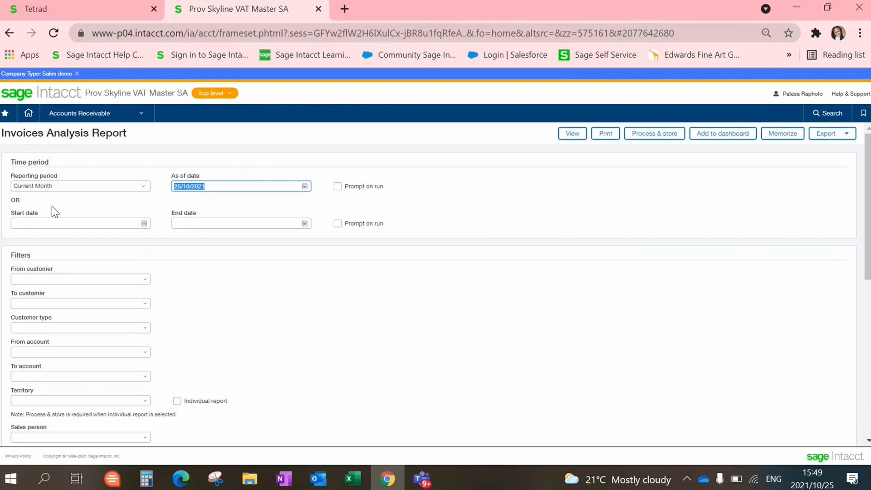
# - Pick Inception To Date as the reporting period and confirm 25/10/2021 in the as-of calendar
pyautogui.click(146, 187)
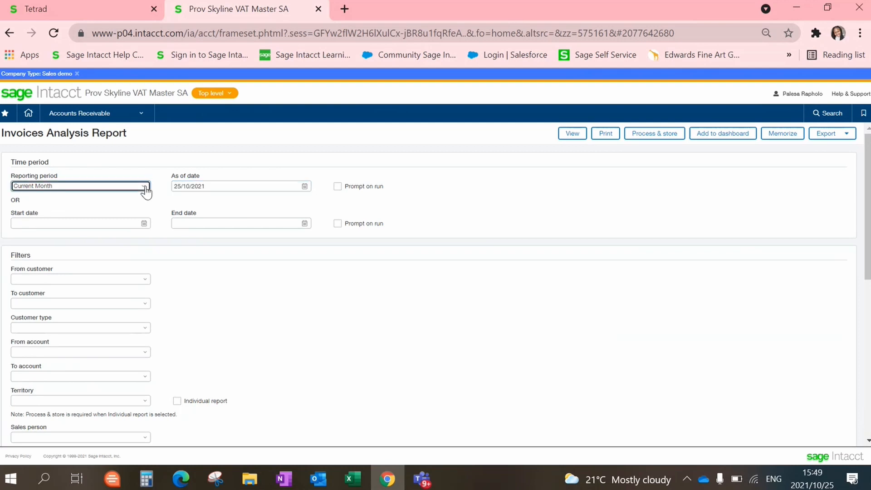
pyautogui.click(145, 190)
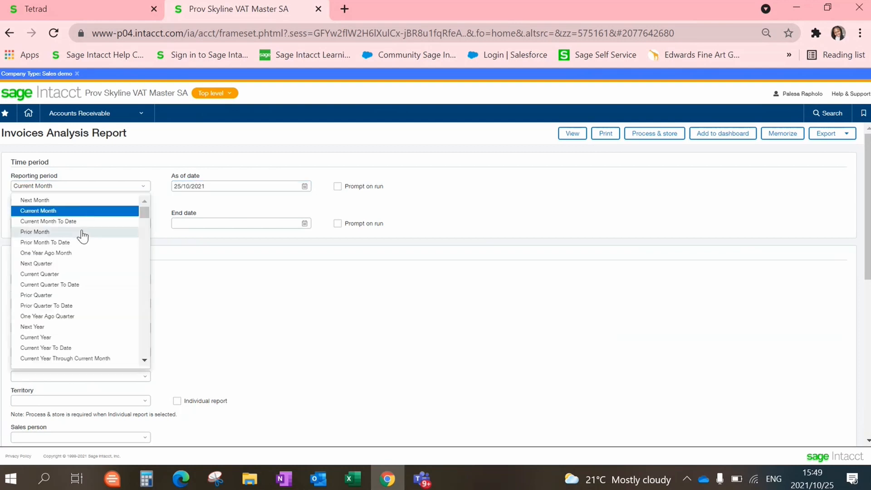
pyautogui.scroll(-10, 82, 235)
pyautogui.scroll(3, 82, 235)
pyautogui.click(88, 291)
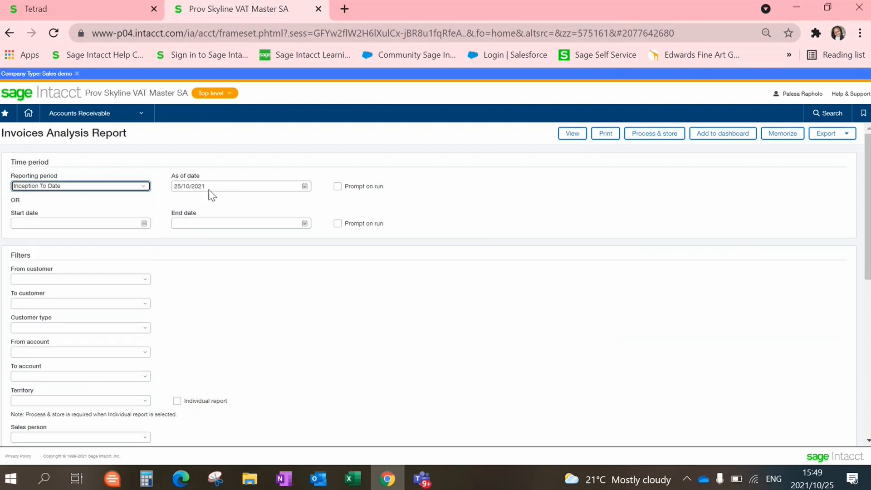
pyautogui.click(306, 186)
pyautogui.click(305, 187)
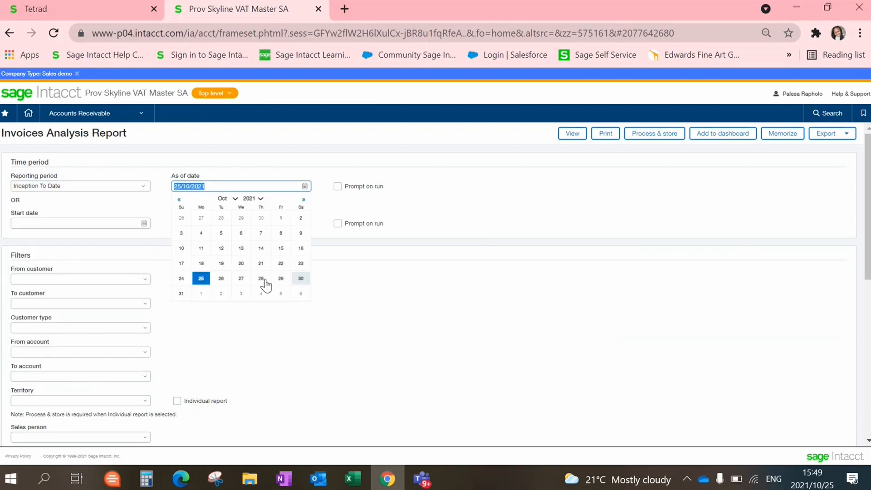
pyautogui.click(200, 279)
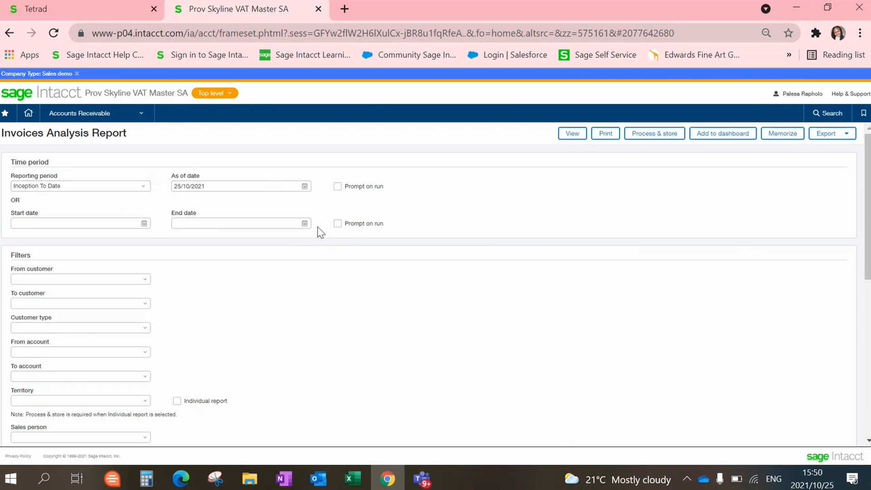
pyautogui.moveTo(868, 204); pyautogui.dragTo(867, 230)
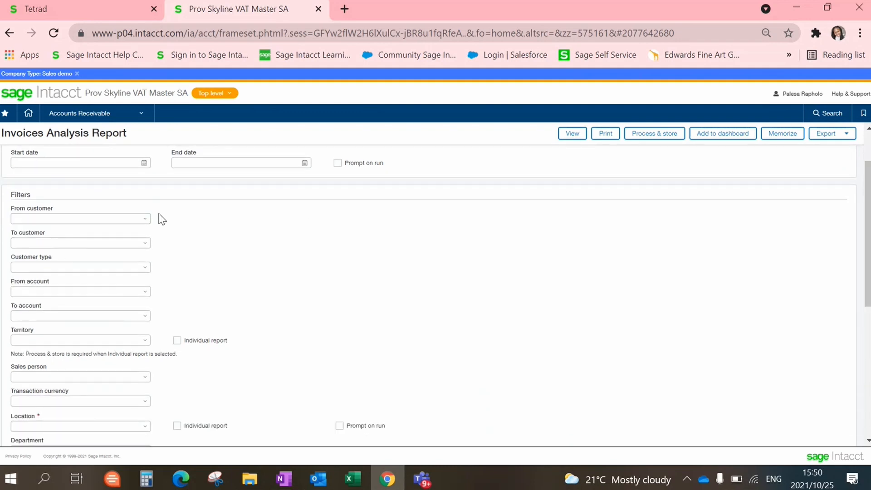
# - Look through the customer and account range lists, leaving them unset
pyautogui.click(145, 221)
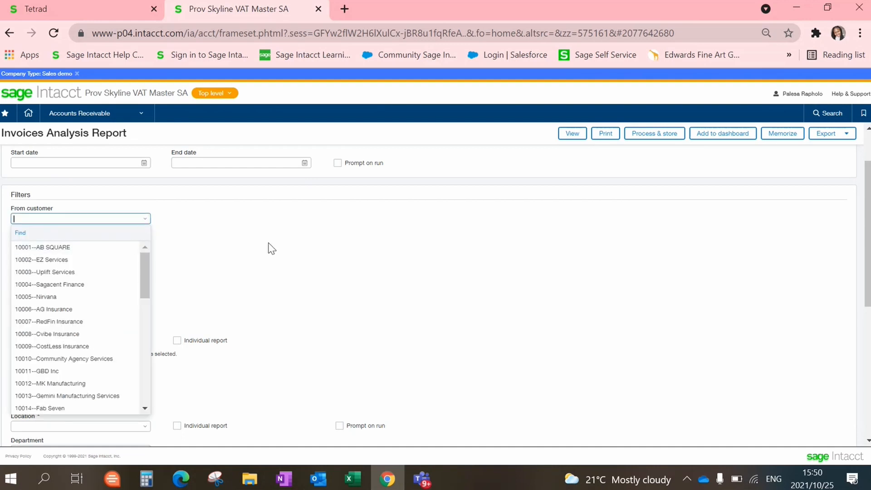
pyautogui.click(271, 248)
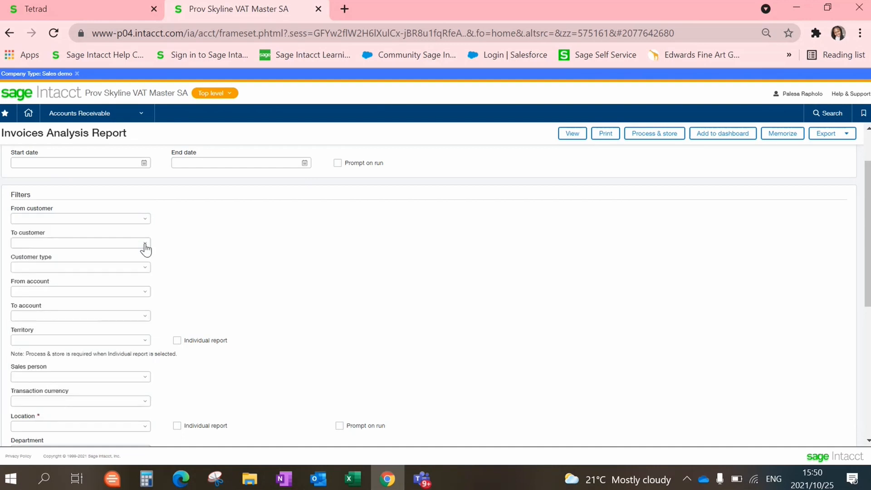
pyautogui.click(145, 244)
pyautogui.moveTo(147, 300)
pyautogui.mouseDown()
pyautogui.moveTo(149, 371)
pyautogui.moveTo(148, 290)
pyautogui.mouseUp()
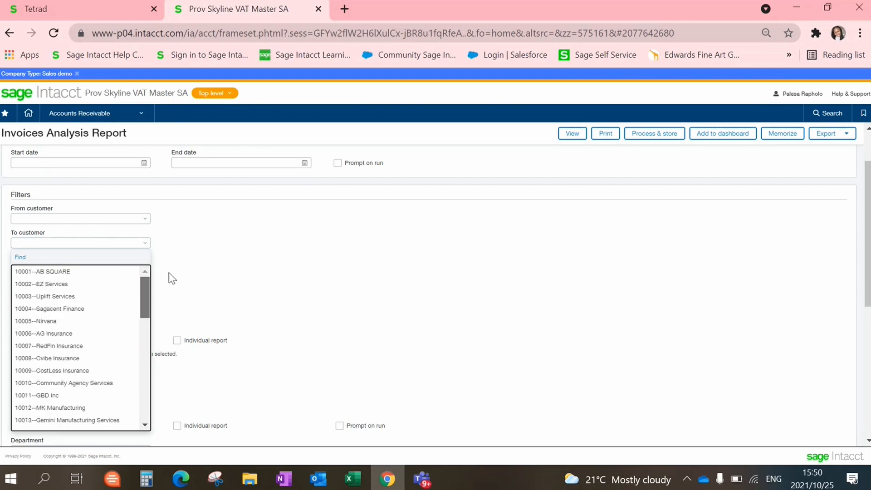
pyautogui.click(249, 230)
pyautogui.scroll(-1, 249, 230)
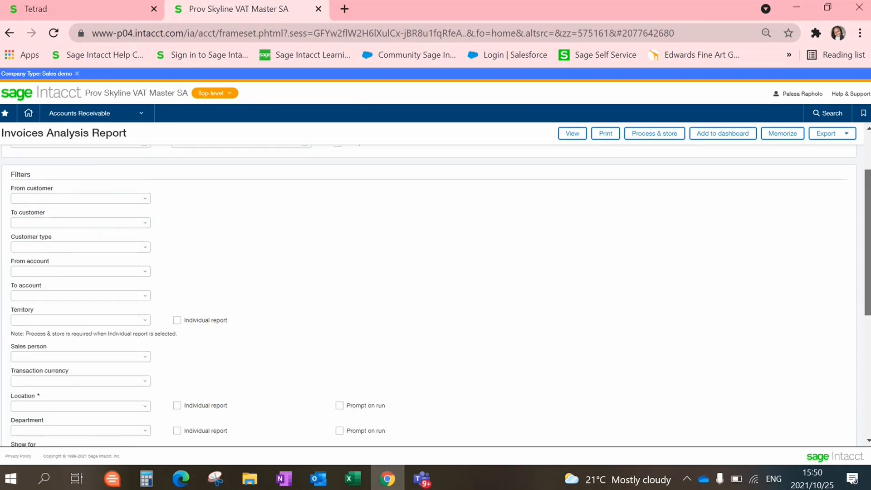
pyautogui.scroll(-2, 435, 295)
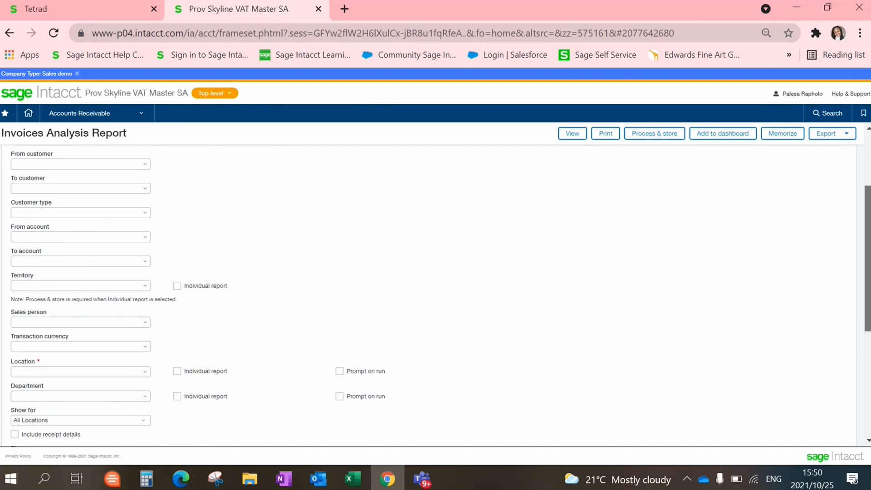
pyautogui.scroll(-1, 196, 274)
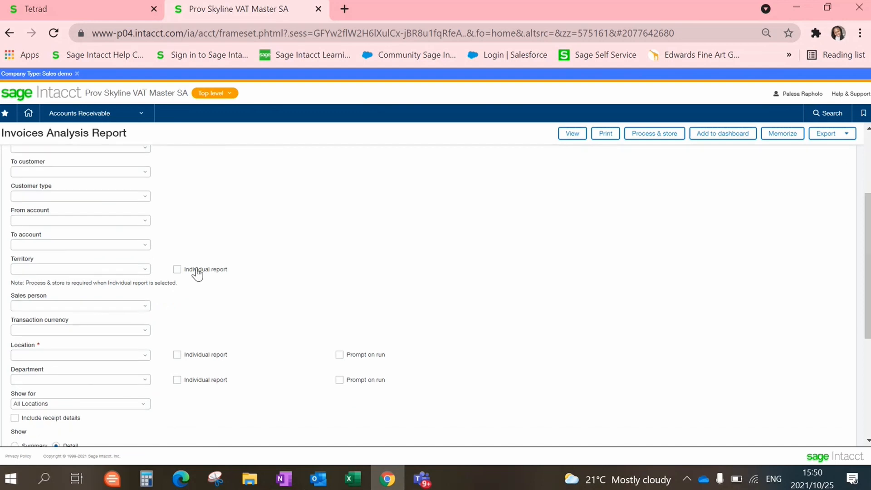
pyautogui.click(145, 222)
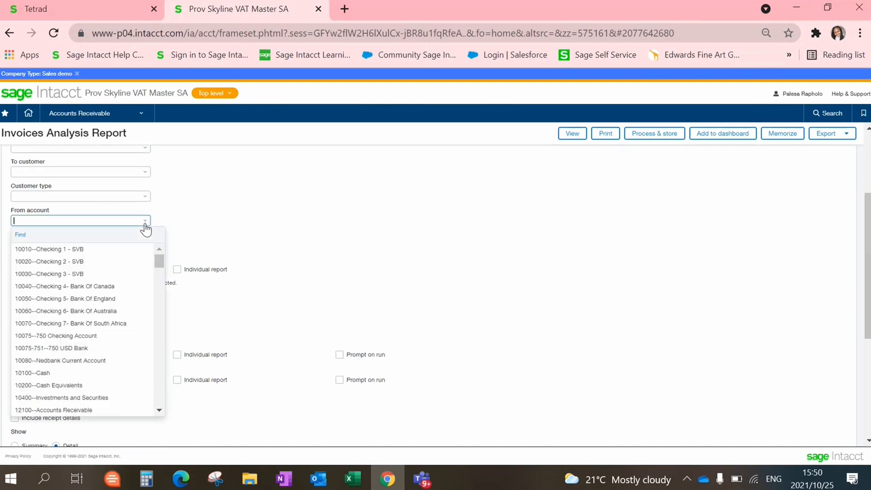
pyautogui.click(449, 181)
pyautogui.scroll(-1, 435, 294)
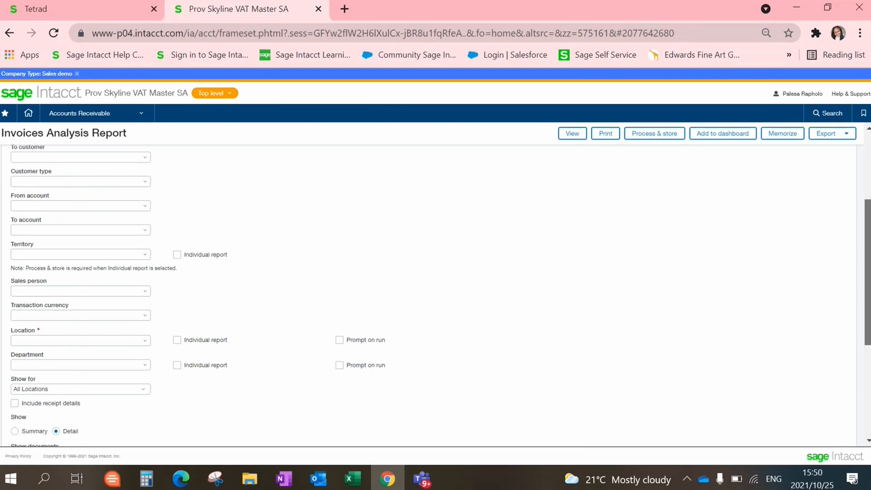
pyautogui.scroll(-2, 436, 295)
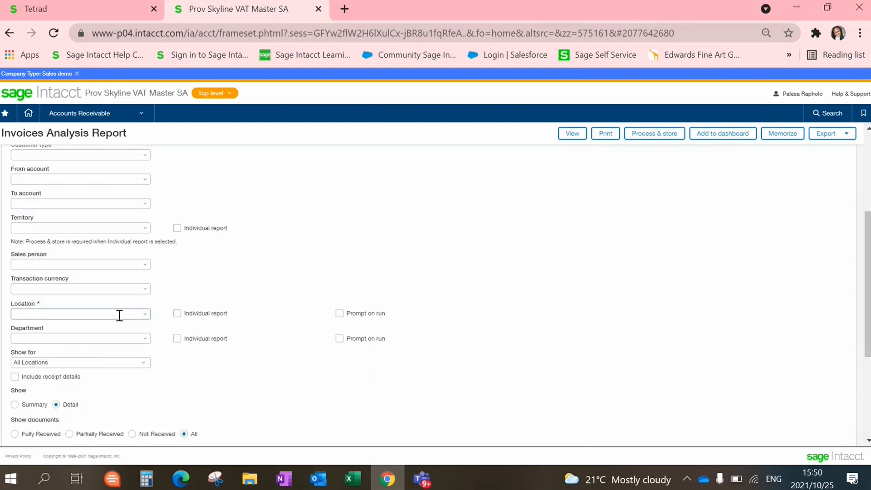
# - Choose SA-All Locations as the location and 100--Sales as the department
pyautogui.click(146, 315)
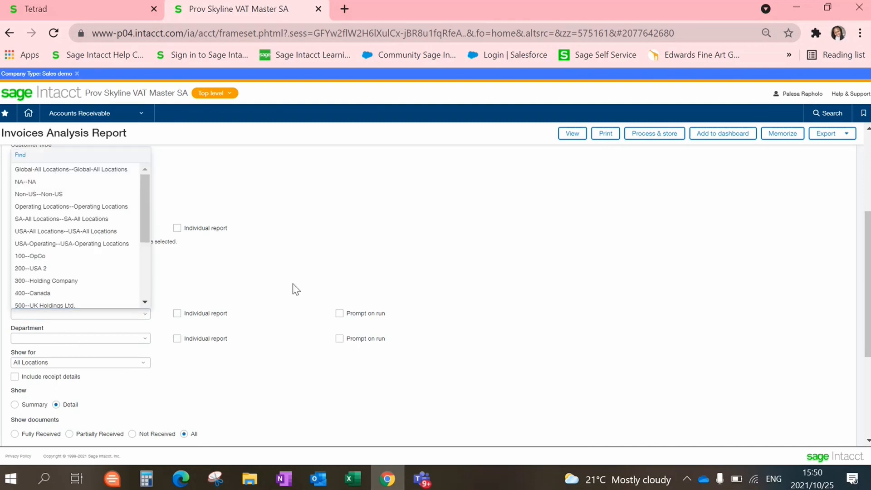
pyautogui.click(292, 284)
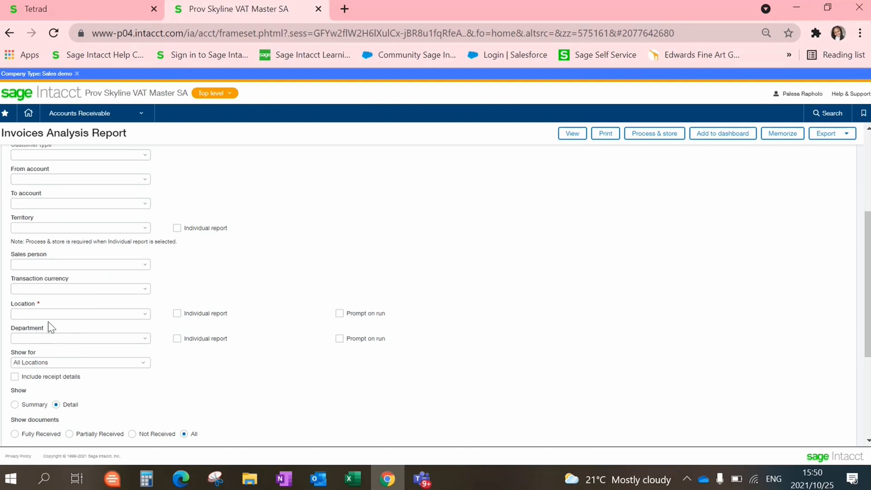
pyautogui.click(145, 316)
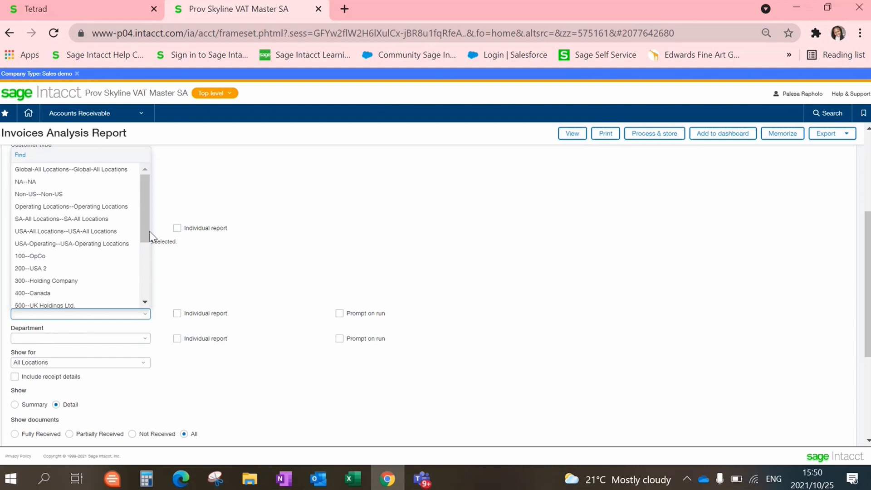
pyautogui.moveTo(143, 229); pyautogui.dragTo(138, 196)
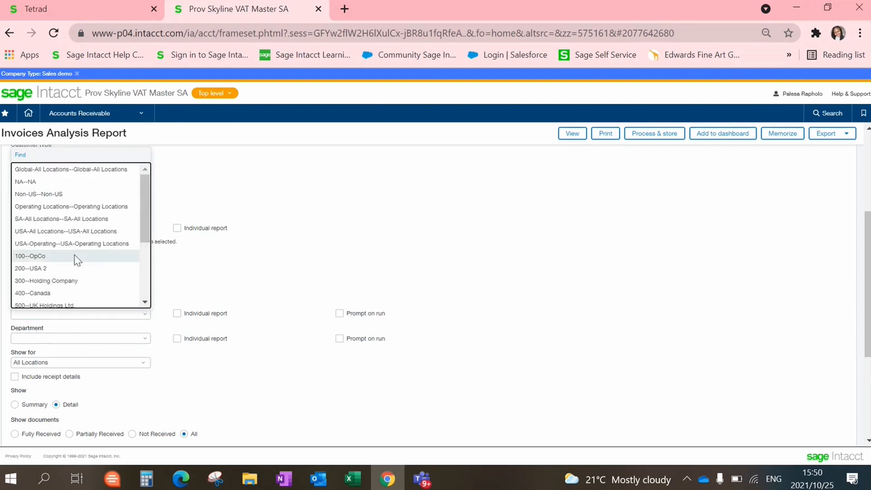
pyautogui.click(74, 220)
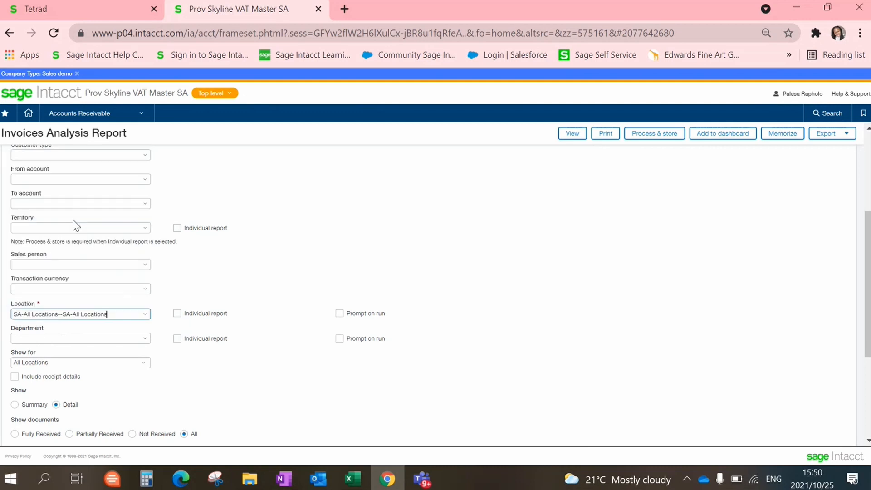
pyautogui.click(143, 340)
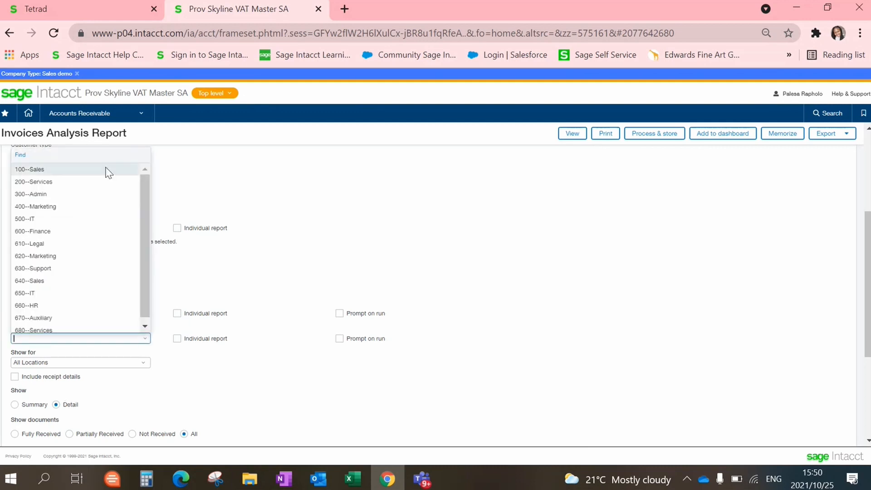
pyautogui.click(75, 170)
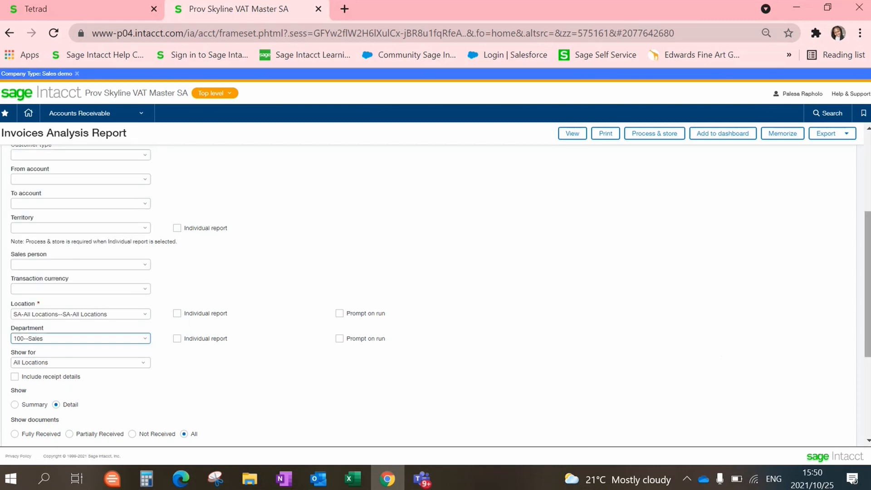
pyautogui.scroll(-2, 428, 295)
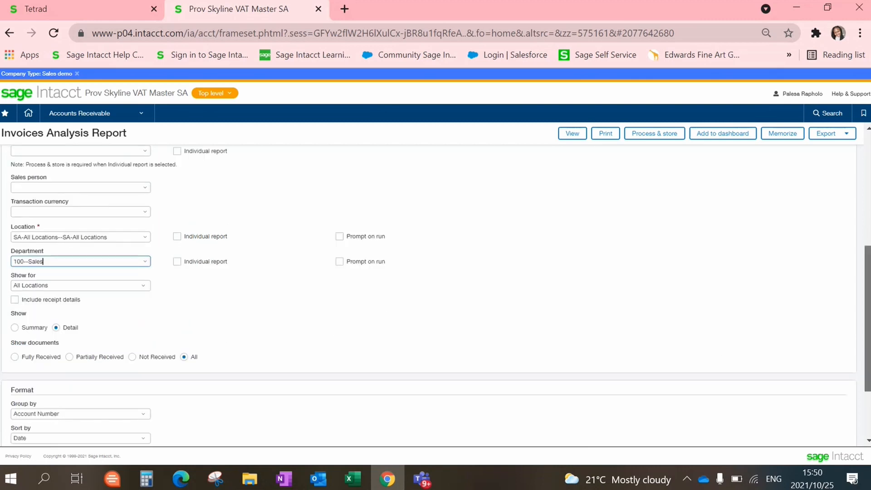
pyautogui.scroll(-2, 429, 295)
pyautogui.moveTo(867, 317); pyautogui.dragTo(868, 162)
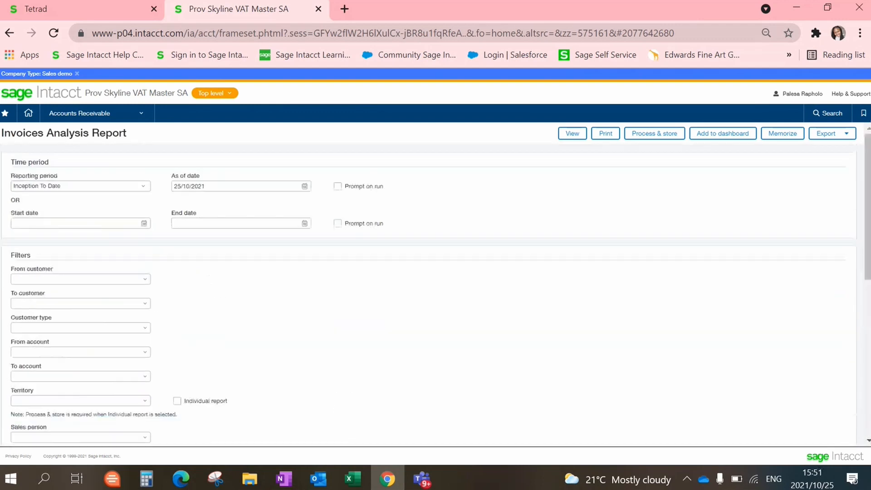
# - Generate the report with View, showing a 5,138,338.00 ZAR grand total
pyautogui.click(569, 137)
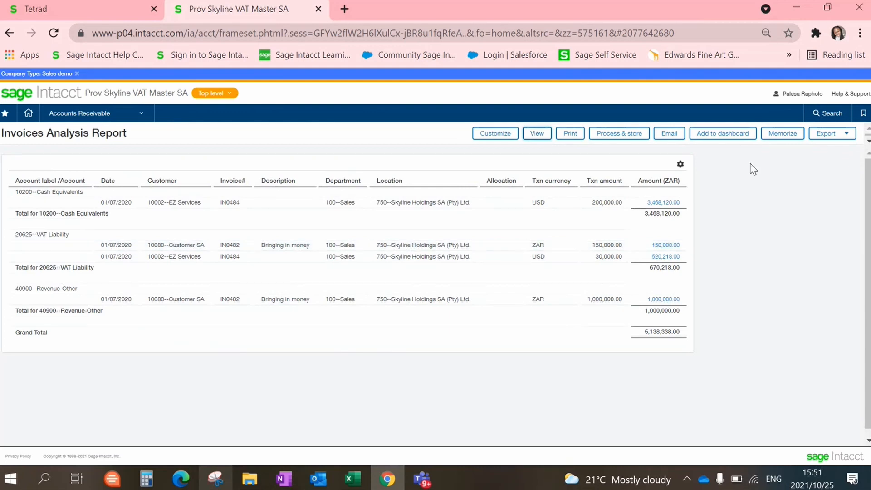
# - Memorize the report with 'Invoices Analysis Daily Report' as both name and description
pyautogui.click(776, 136)
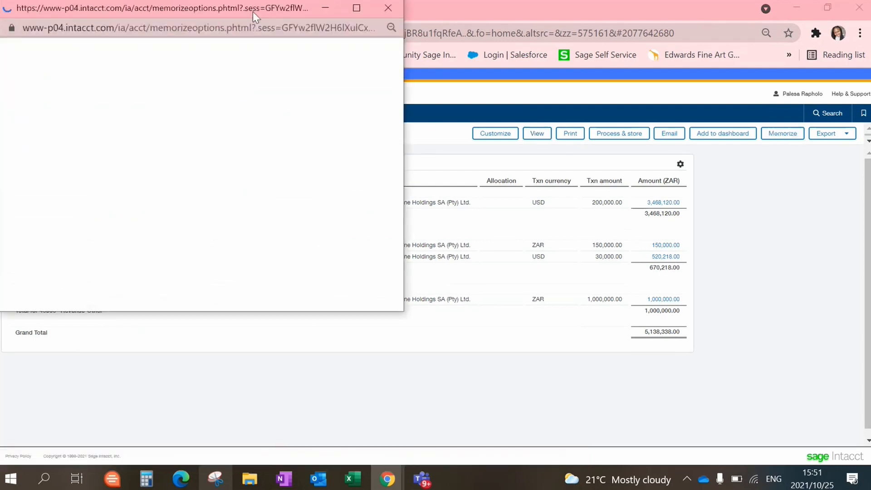
pyautogui.moveTo(252, 11); pyautogui.dragTo(532, 129)
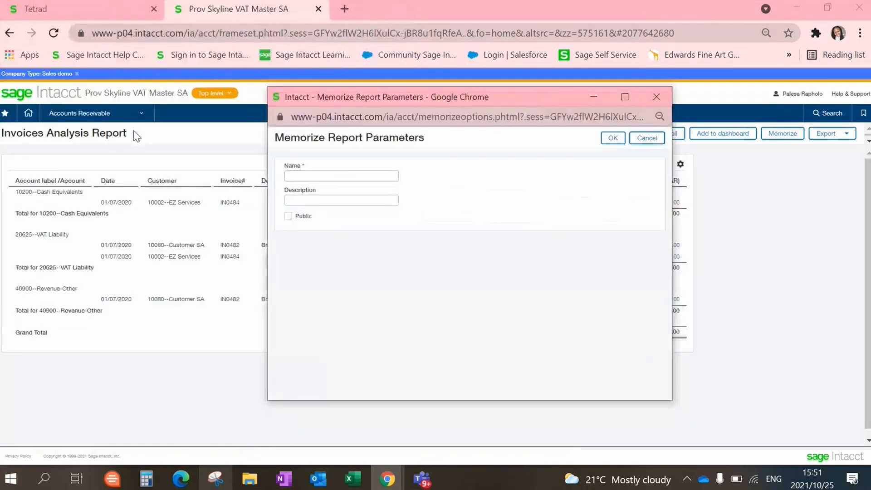
pyautogui.click(134, 129)
pyautogui.moveTo(2, 133); pyautogui.dragTo(127, 133)
pyautogui.click(298, 177)
pyautogui.write('Invoices Analysis Daily Report')
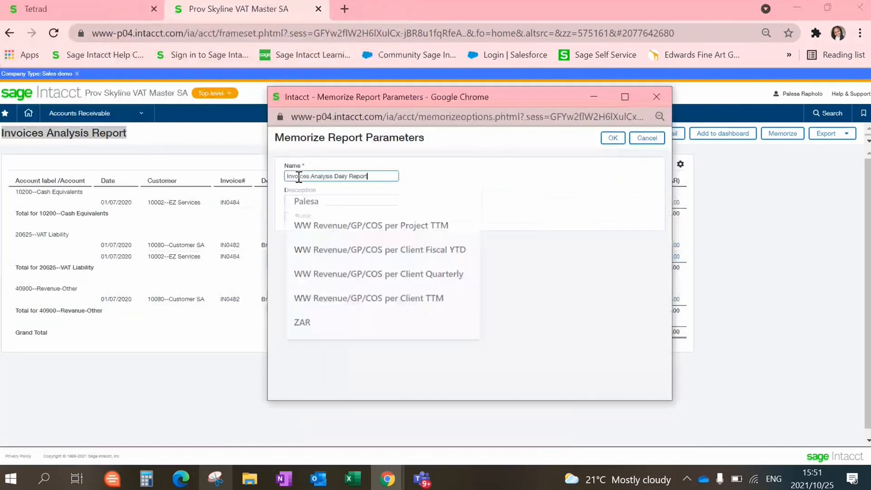
pyautogui.click(320, 200)
pyautogui.write('Invoices Analysis Daily Report')
pyautogui.click(413, 201)
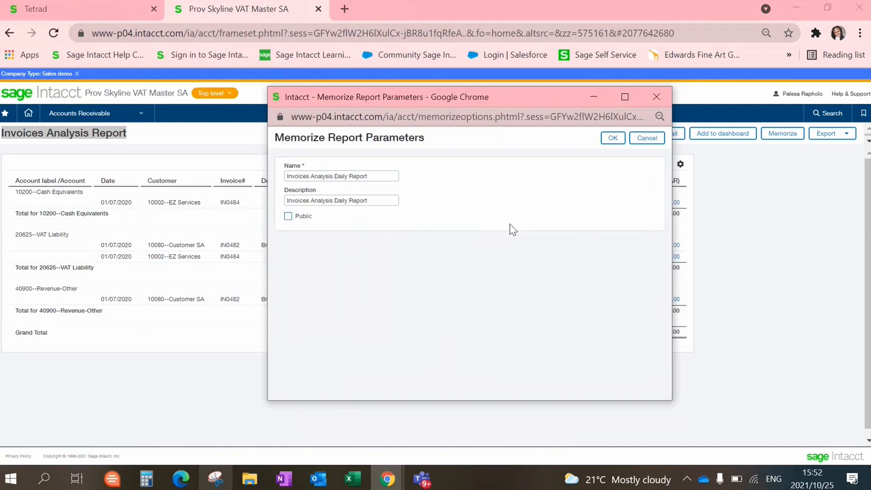
pyautogui.click(610, 143)
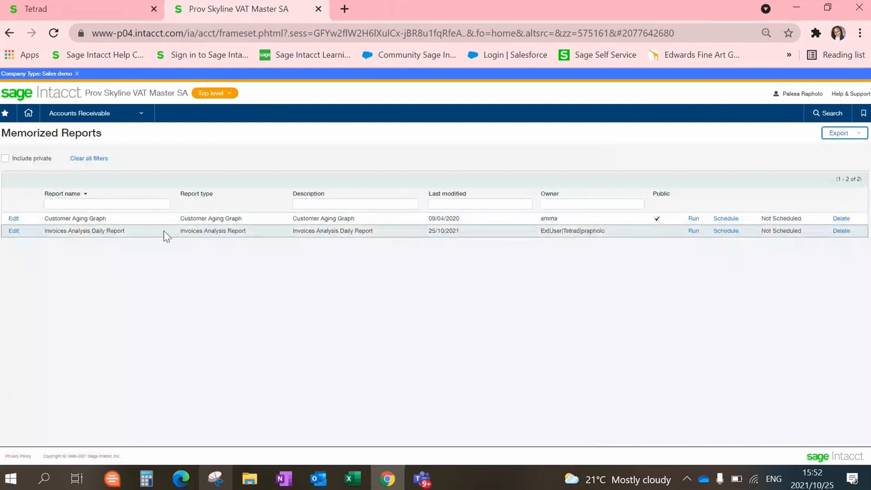
pyautogui.moveTo(165, 231); pyautogui.dragTo(255, 233)
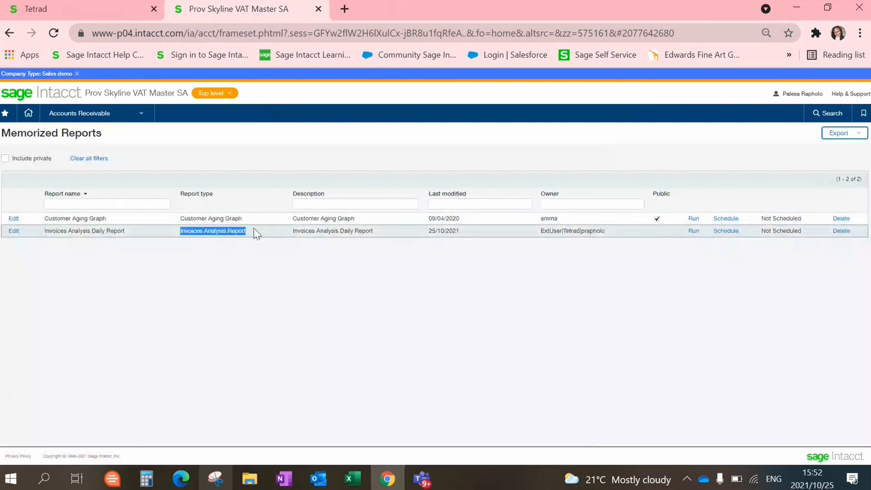
pyautogui.click(495, 236)
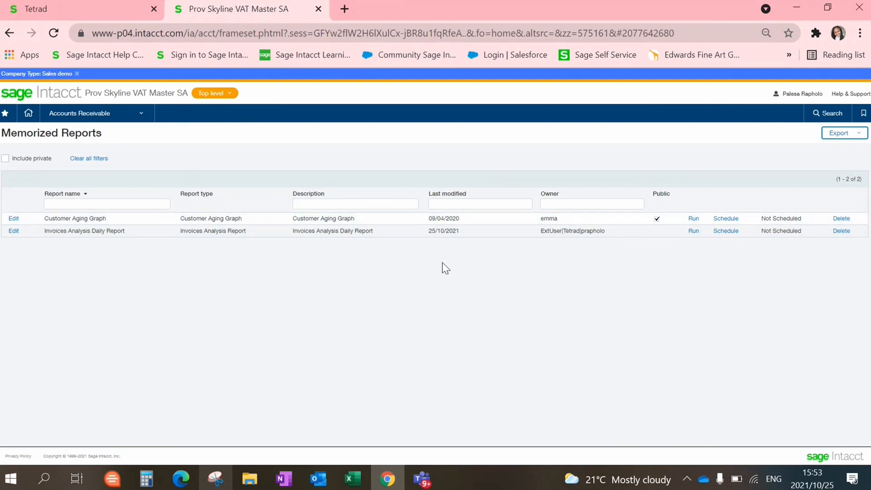
pyautogui.click(136, 117)
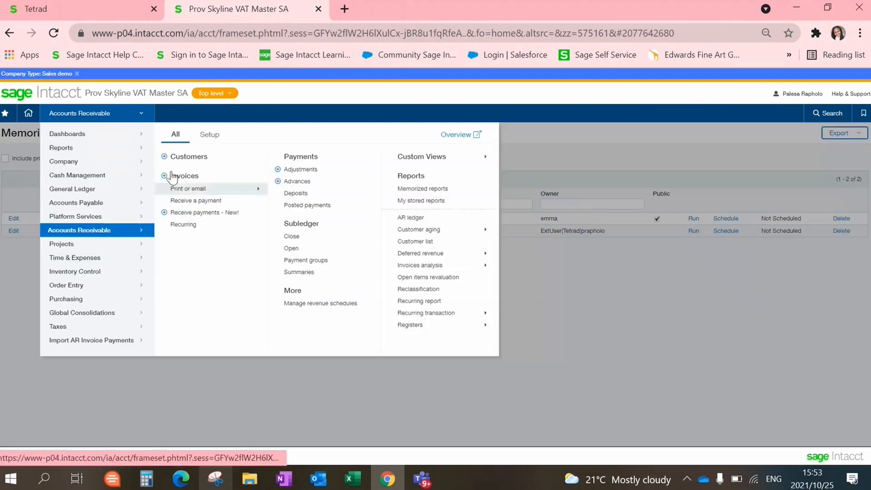
pyautogui.click(423, 189)
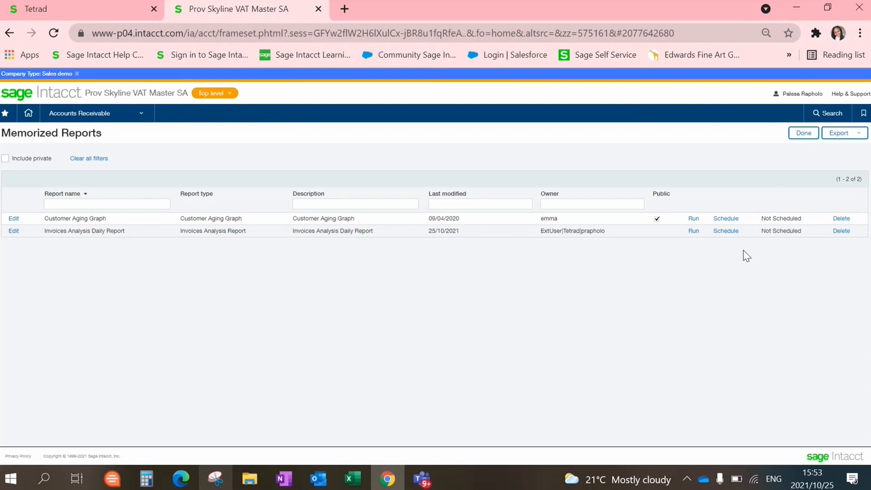
# - Open scheduling from the Invoices Analysis Daily Report row in Memorized Reports
pyautogui.click(724, 232)
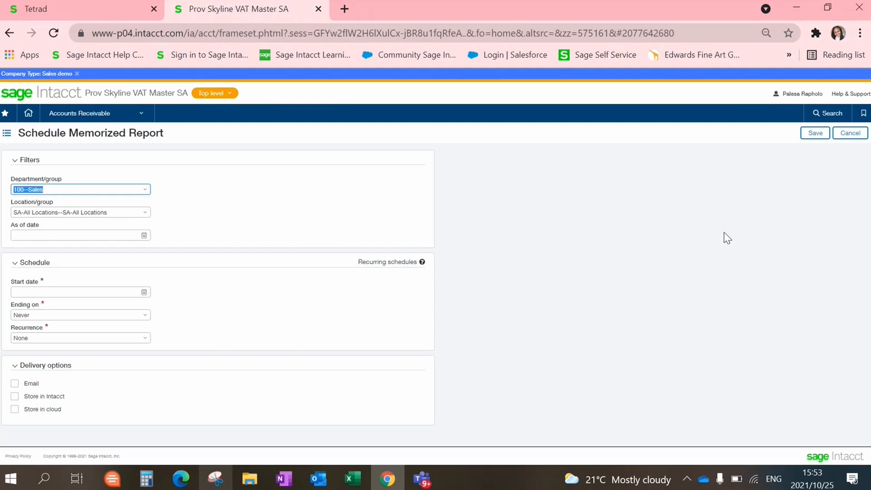
pyautogui.click(78, 238)
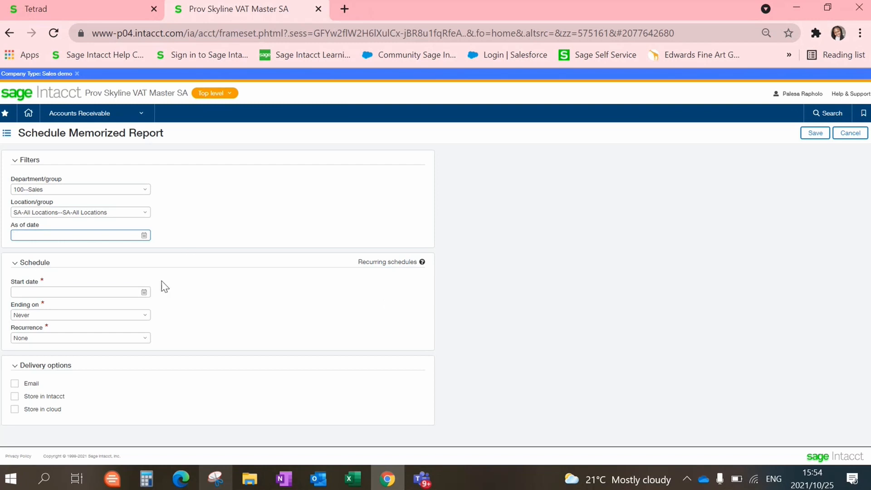
# - Pick 25 October 2021 as the schedule's start date
pyautogui.click(144, 293)
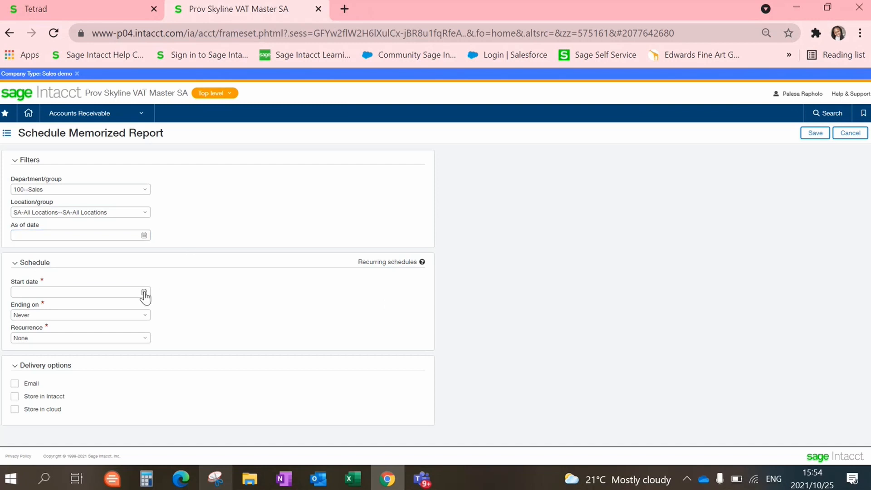
pyautogui.click(144, 293)
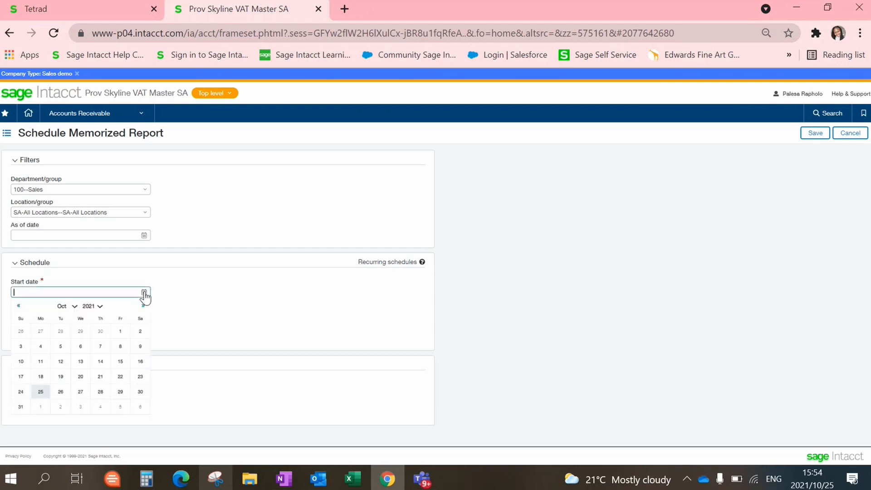
pyautogui.click(41, 393)
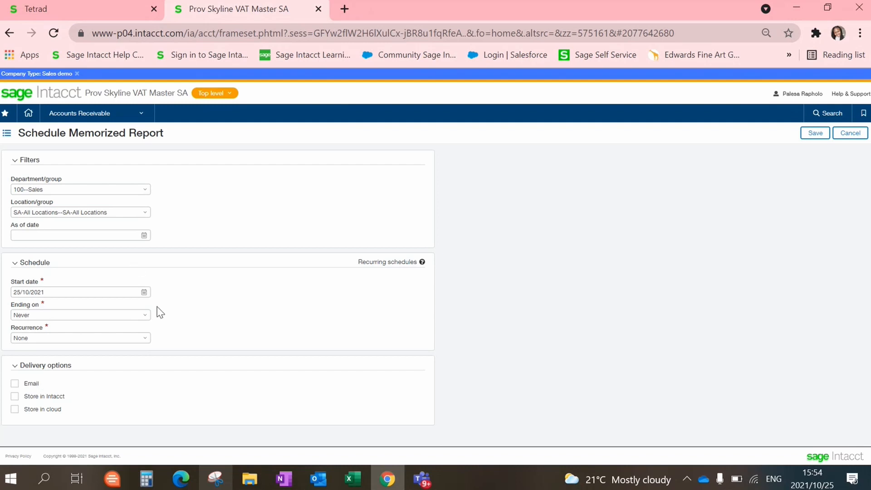
pyautogui.click(145, 317)
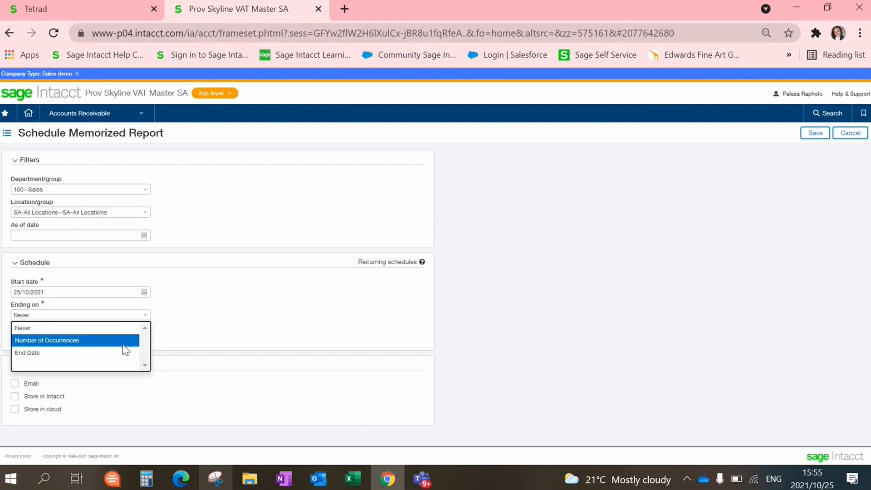
# - Try ending the schedule after 4 occurrences
pyautogui.click(75, 340)
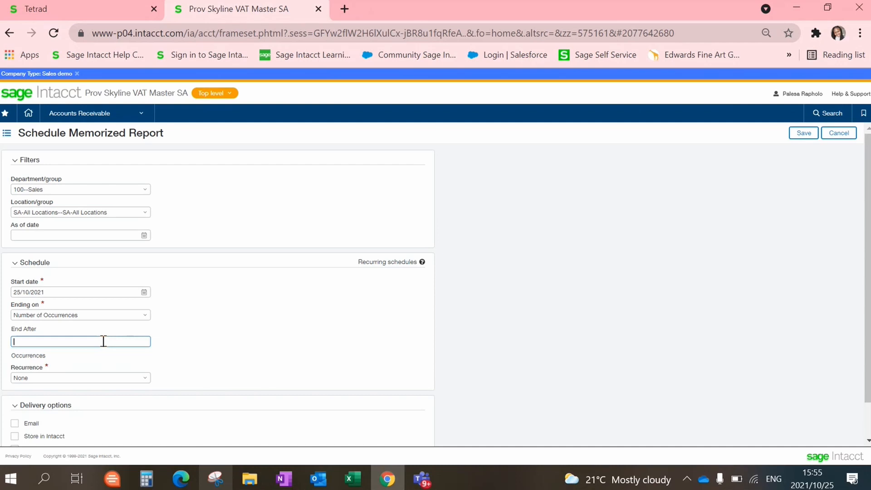
pyautogui.write('2')
pyautogui.press('BackSpace')
pyautogui.write('4')
pyautogui.click(145, 316)
# - Switch the ending to End Date and pick 5 November 2021
pyautogui.click(145, 317)
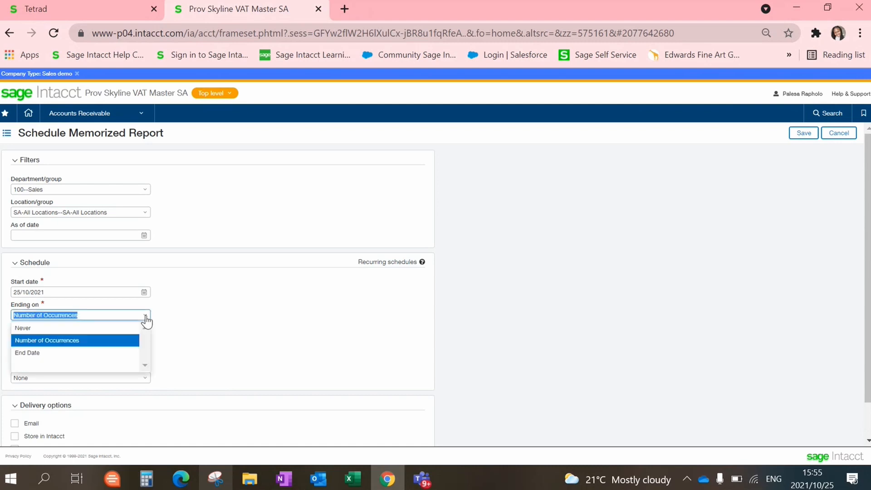
pyautogui.click(114, 354)
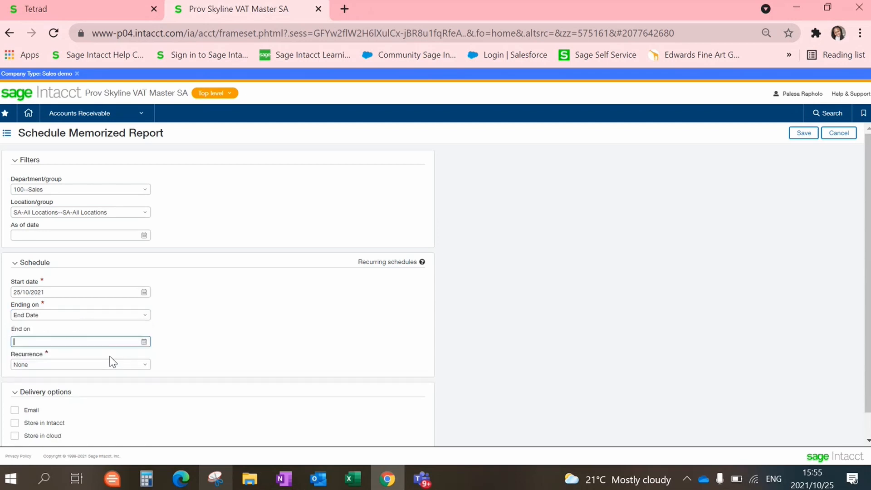
pyautogui.click(144, 342)
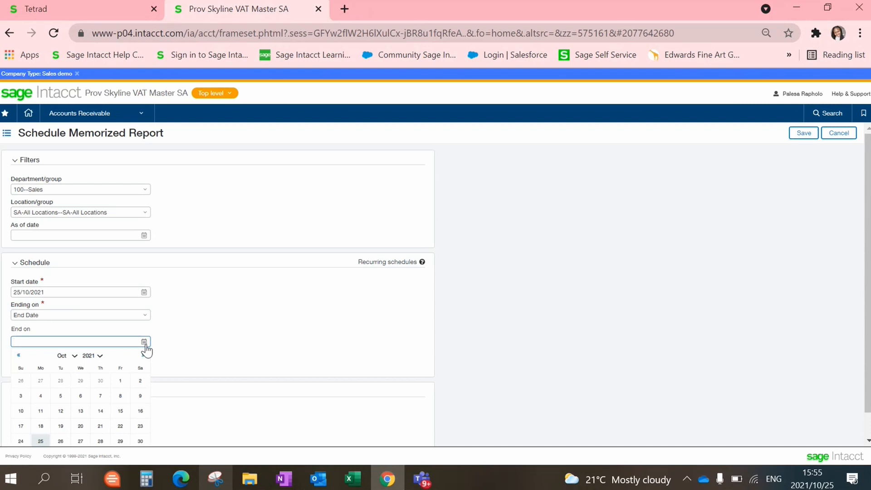
pyautogui.click(73, 355)
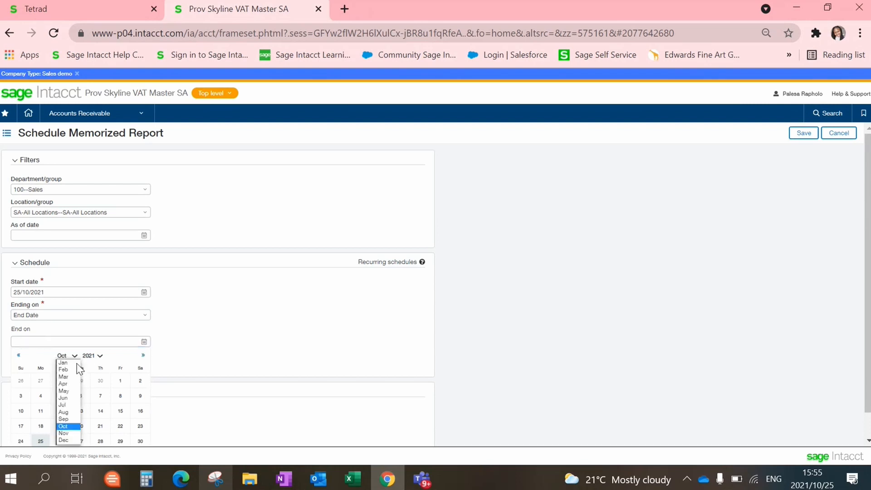
pyautogui.click(63, 433)
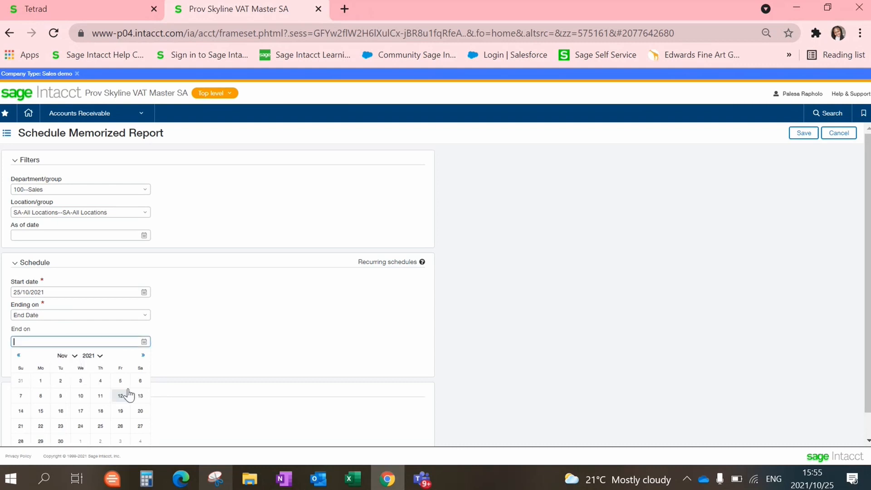
pyautogui.click(121, 381)
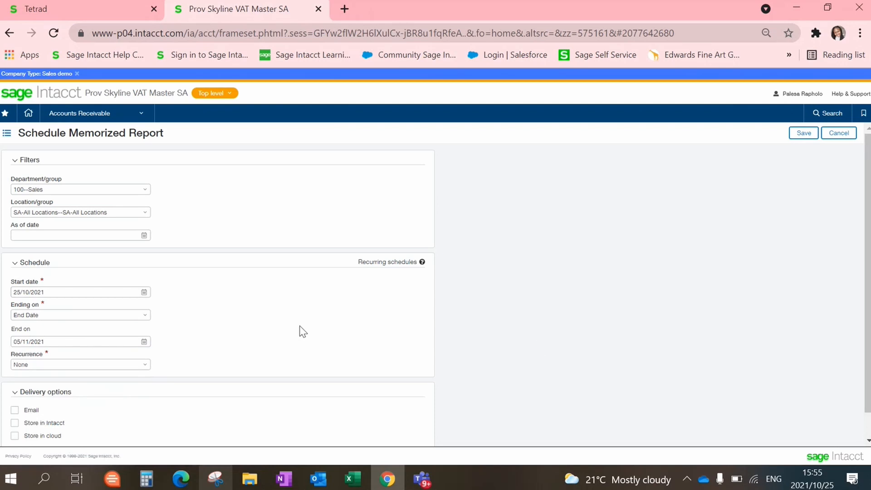
# - Make the schedule recur every 2 Days and store each run in Intacct
pyautogui.click(144, 365)
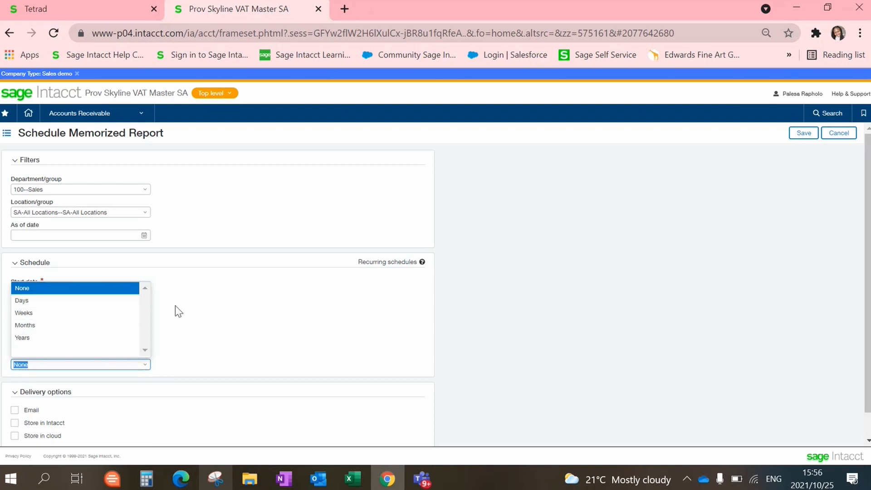
pyautogui.click(88, 299)
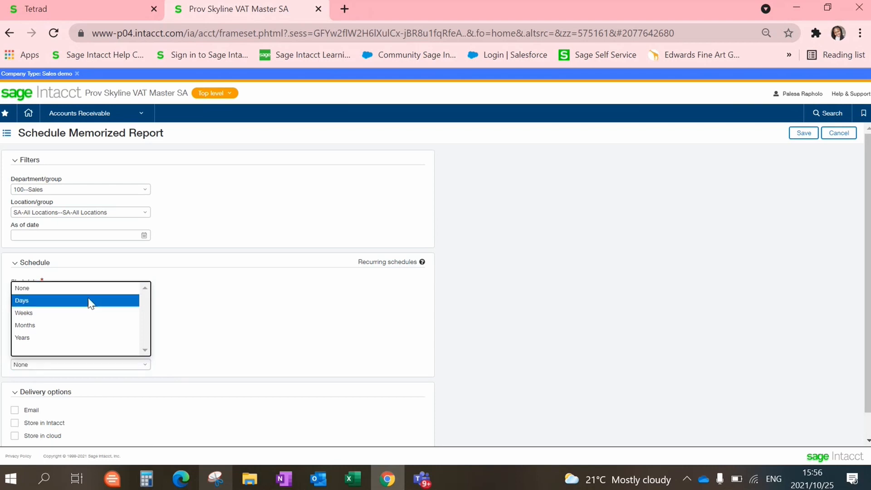
pyautogui.click(90, 301)
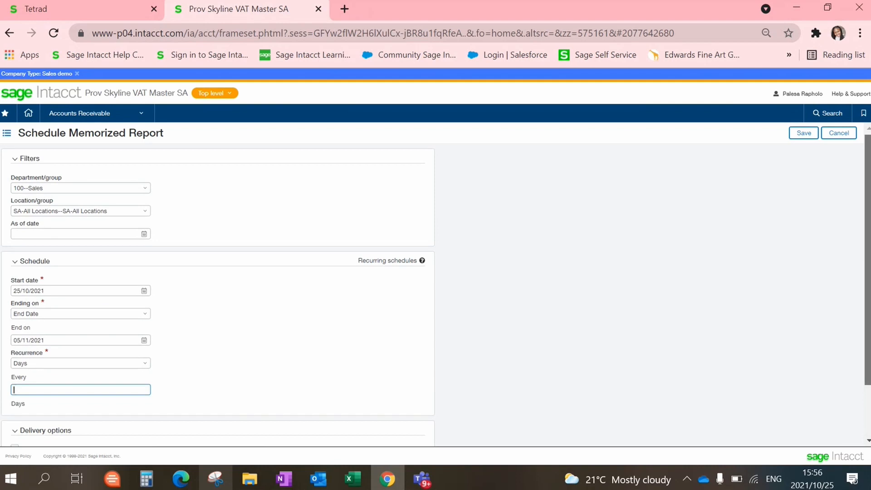
pyautogui.scroll(-2, 6, 335)
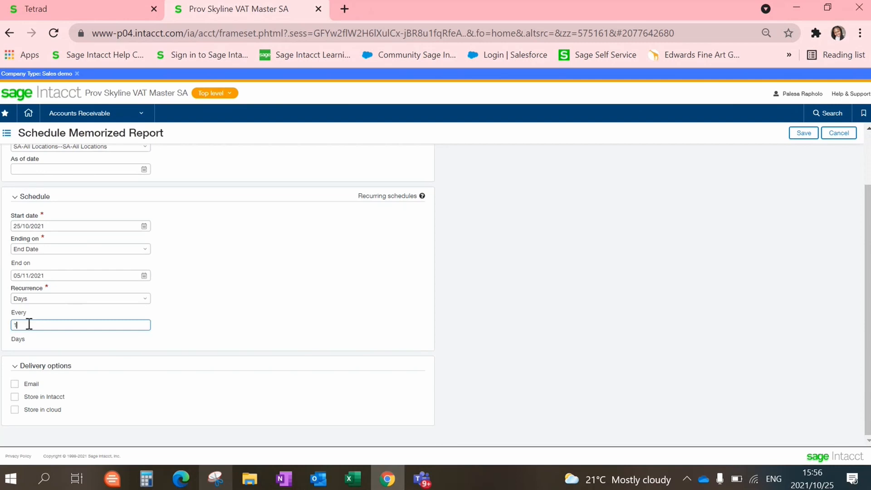
pyautogui.press('BackSpace')
pyautogui.write('2')
pyautogui.press('BackSpace')
pyautogui.write('2')
pyautogui.click(14, 396)
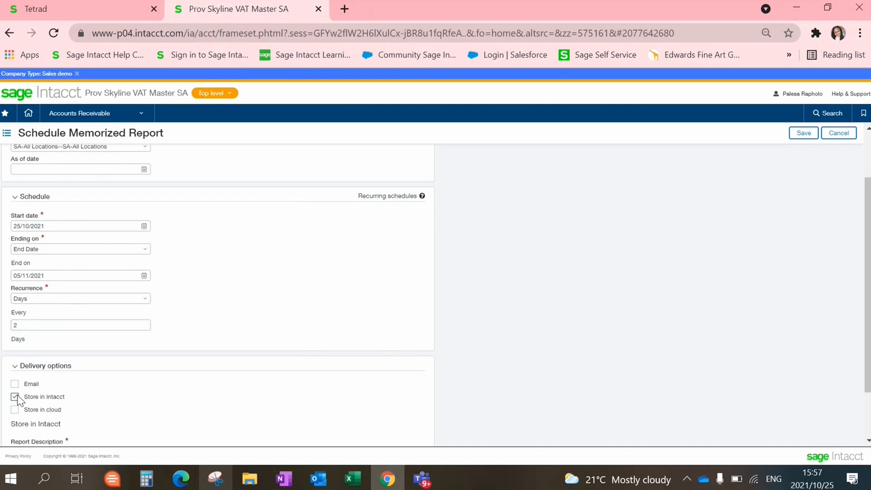
# - Try HTML in the Report type list, then untick Store in Intacct so no delivery option remains
pyautogui.scroll(-2, 218, 295)
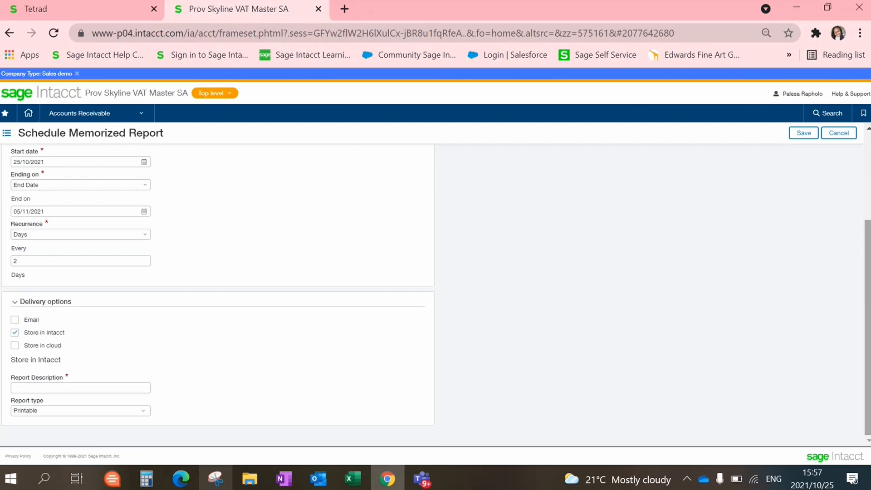
pyautogui.click(121, 389)
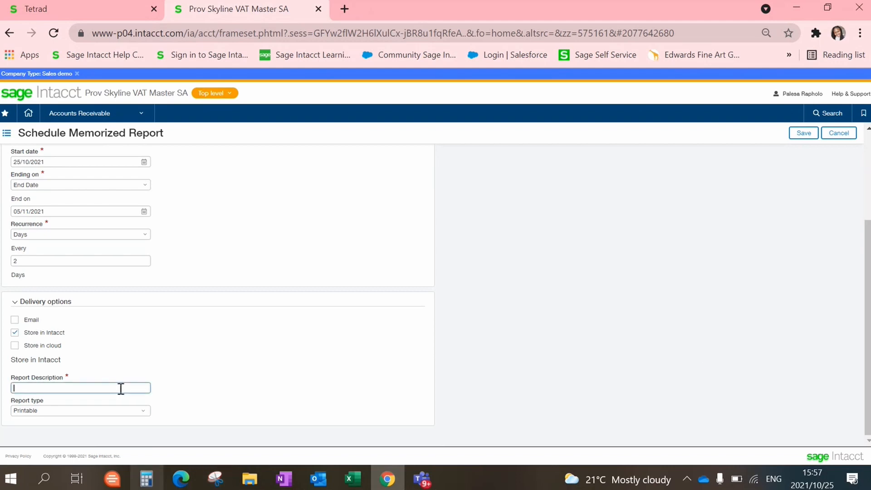
pyautogui.click(144, 412)
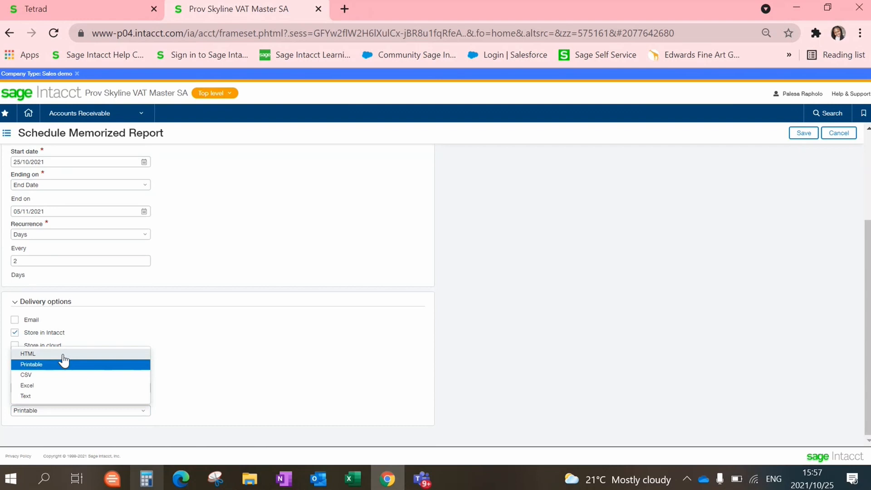
pyautogui.click(63, 356)
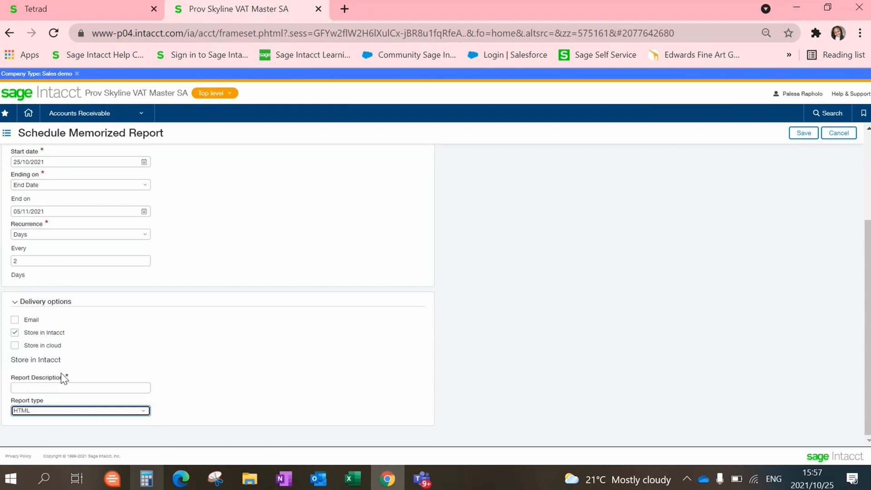
pyautogui.click(144, 412)
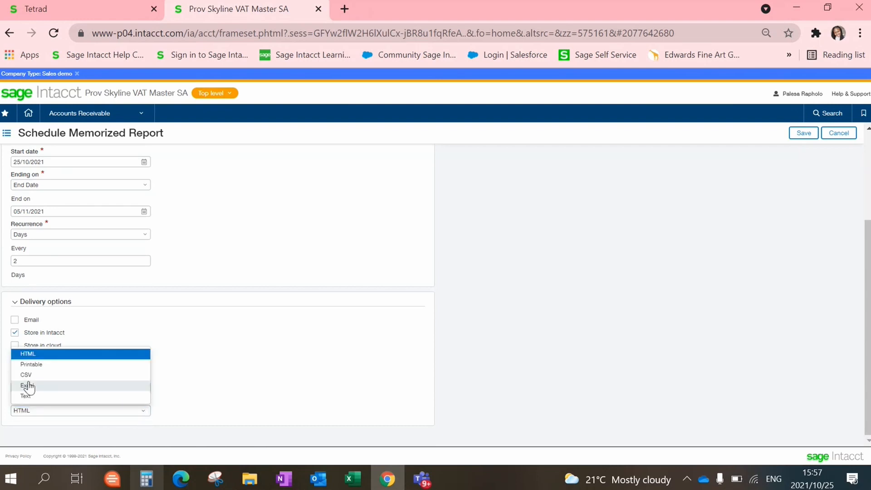
pyautogui.click(367, 363)
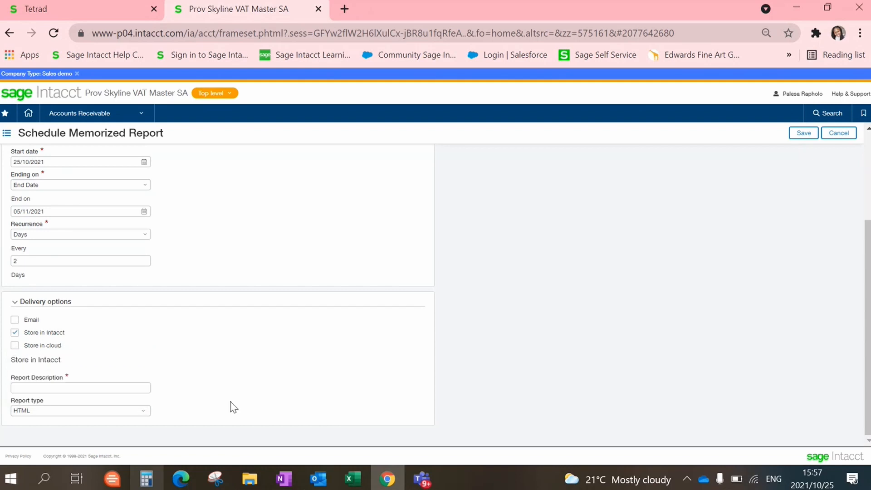
pyautogui.click(144, 412)
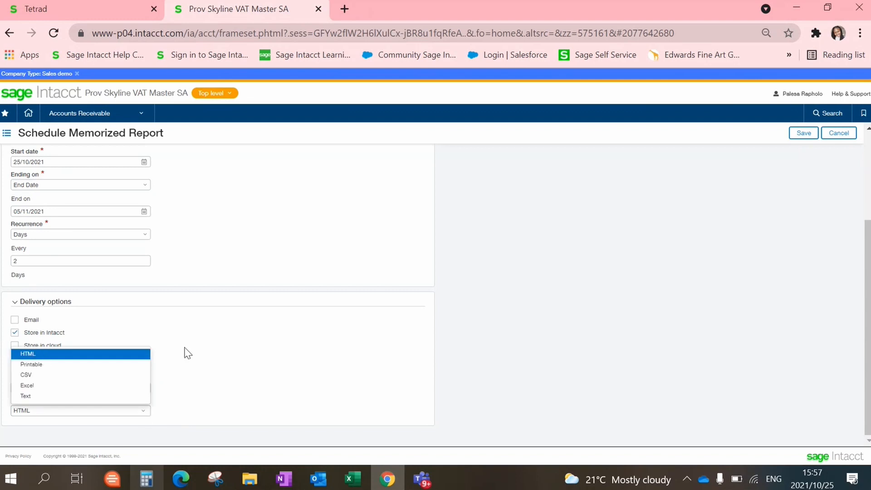
pyautogui.click(288, 347)
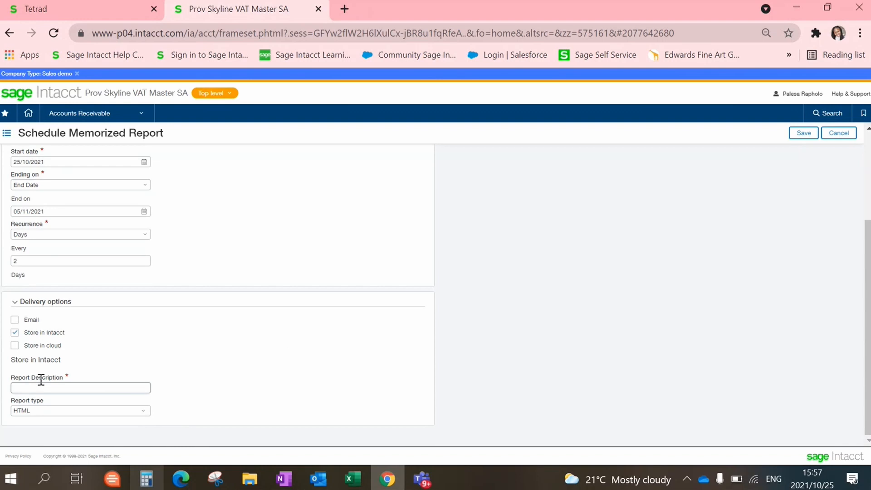
pyautogui.click(15, 332)
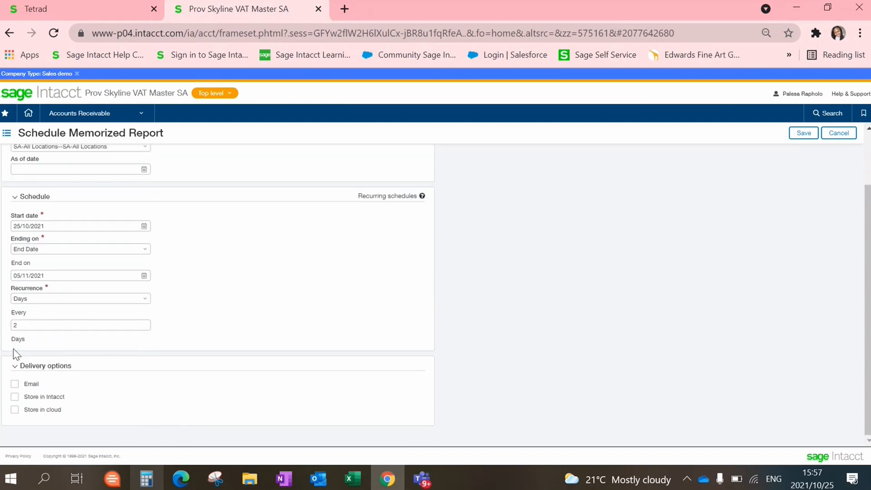
pyautogui.click(21, 409)
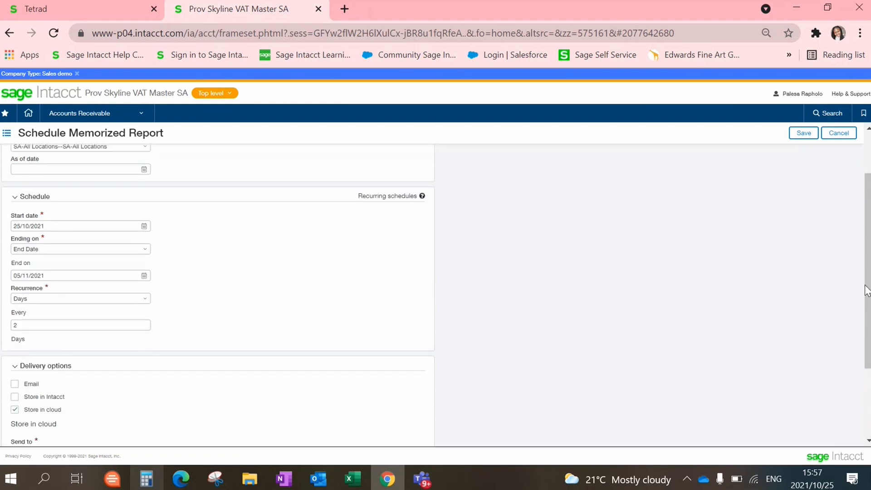
pyautogui.scroll(-2, 866, 290)
pyautogui.click(145, 343)
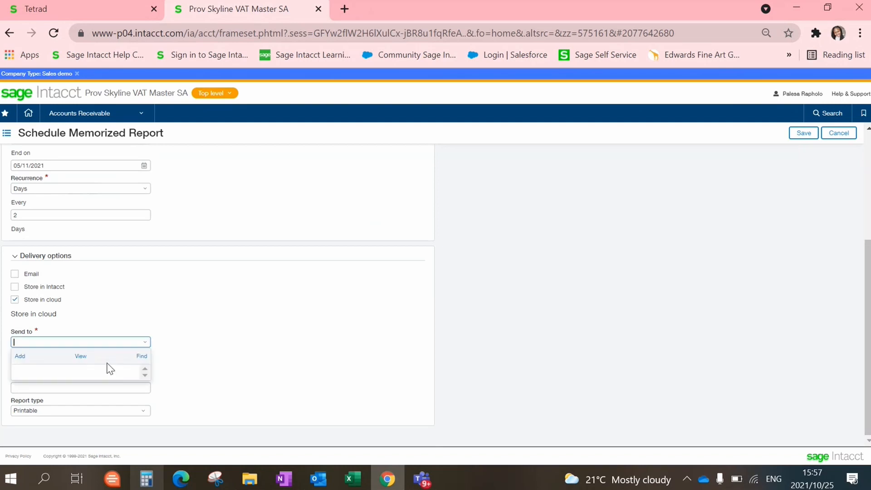
pyautogui.click(23, 360)
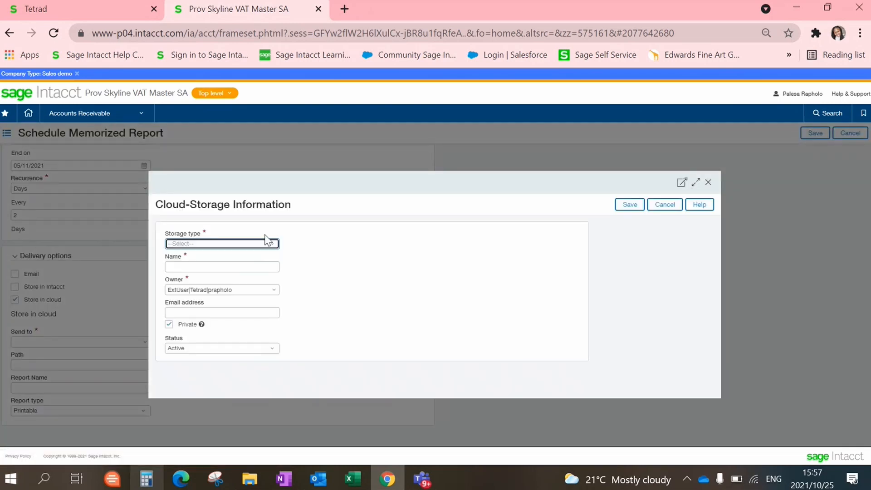
pyautogui.click(275, 244)
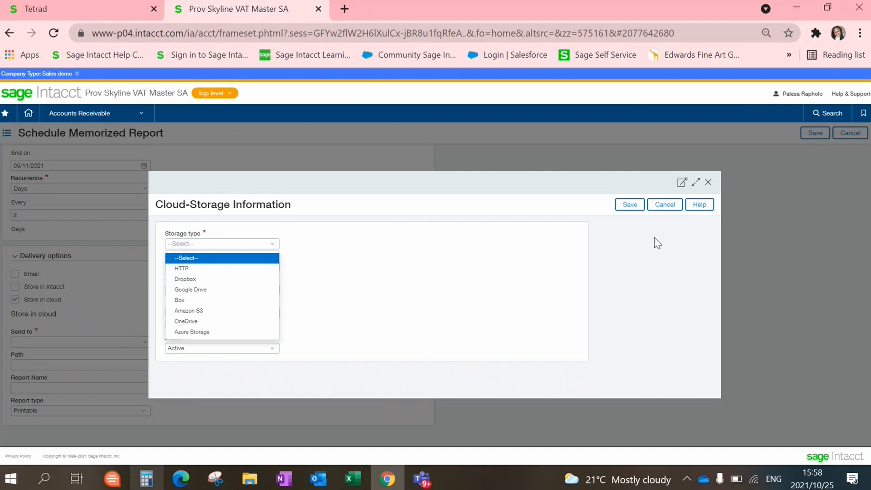
pyautogui.click(670, 205)
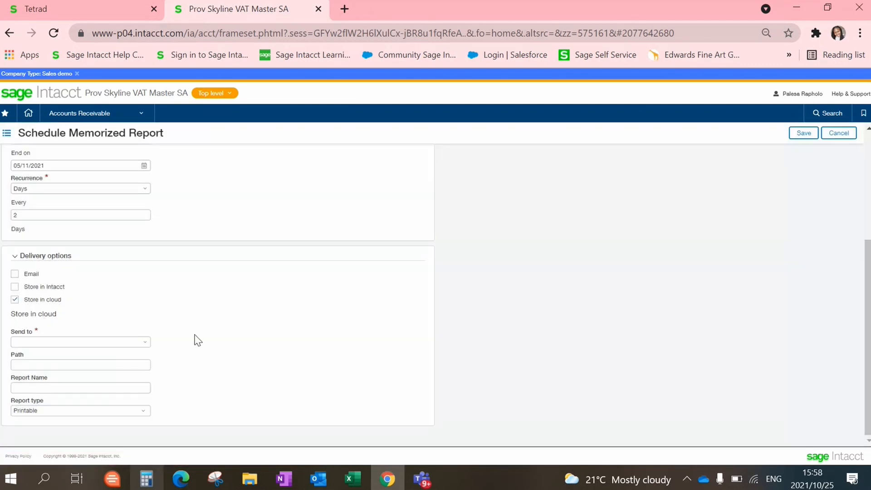
pyautogui.click(14, 299)
# - Switch the delivery option from cloud storage to Email
pyautogui.click(15, 384)
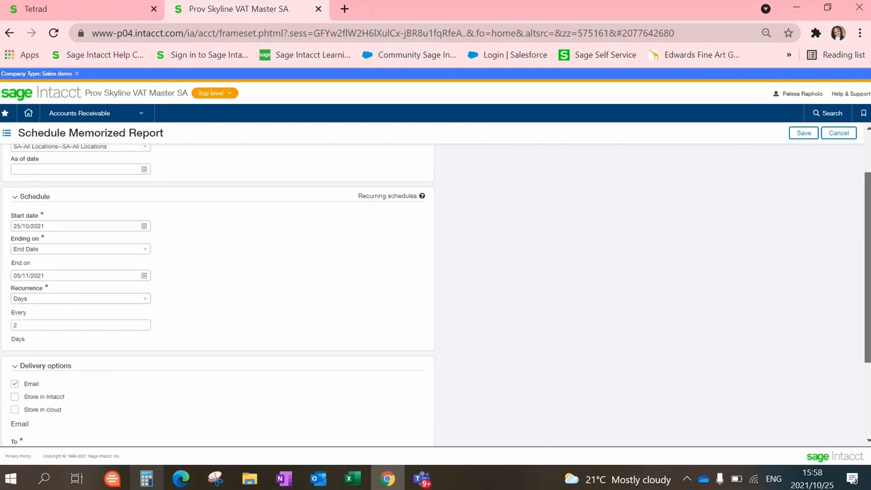
pyautogui.scroll(-3, 218, 294)
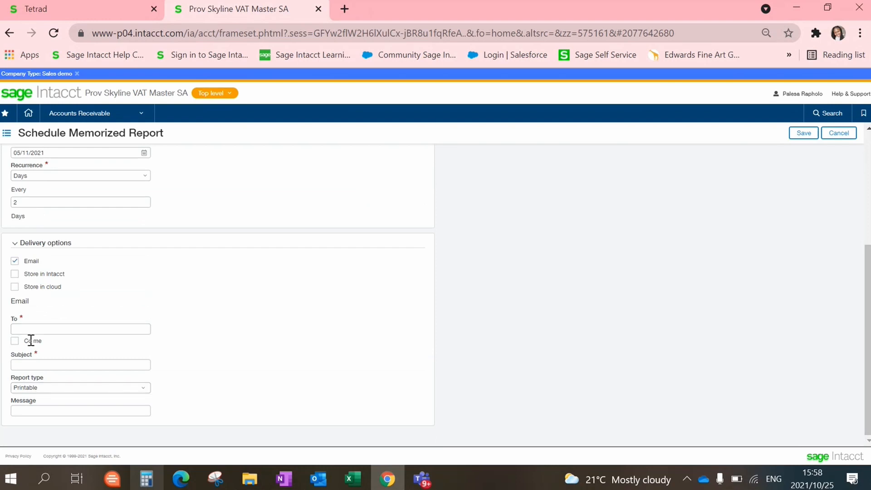
pyautogui.click(38, 327)
pyautogui.click(305, 296)
# - Enter the recipient's email address and the subject 'Reminder: Daily Invoice Analysis'
pyautogui.click(106, 327)
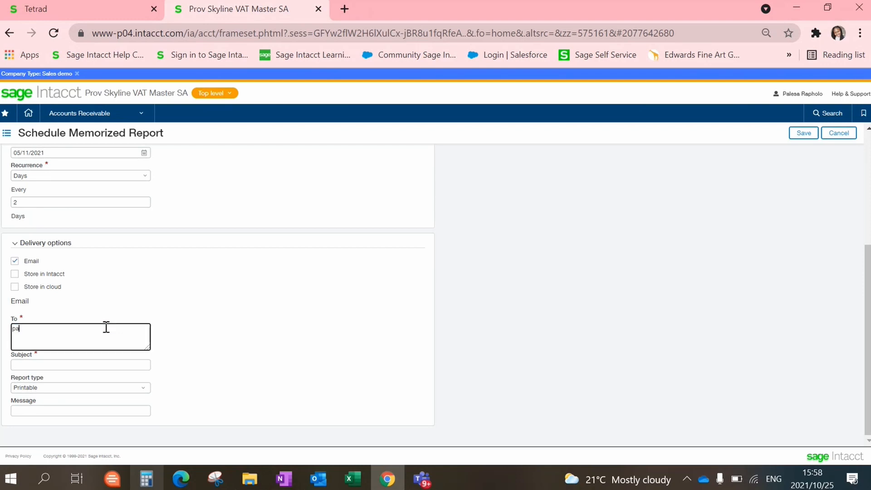
pyautogui.click(238, 329)
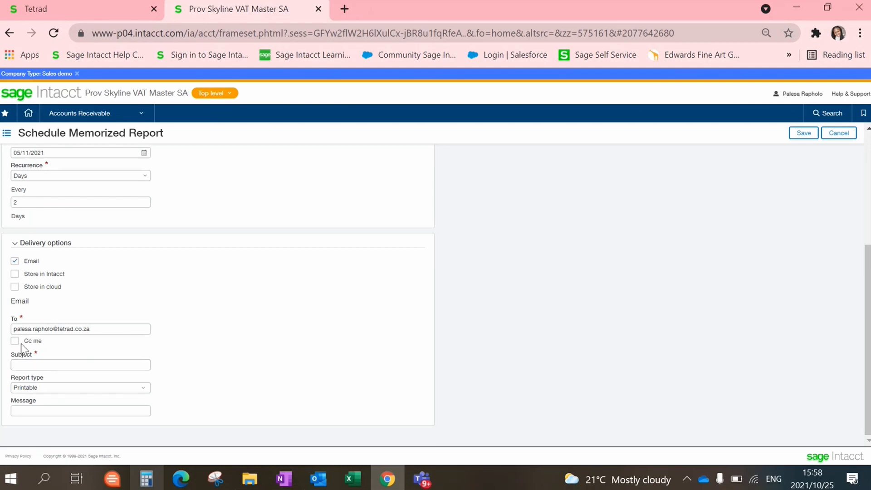
pyautogui.click(62, 367)
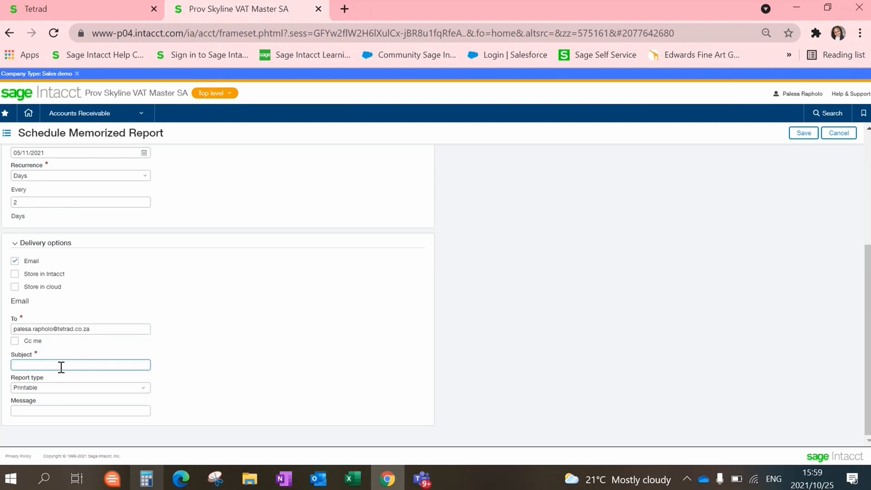
pyautogui.write('Reminder: Daily Invoice Analysis')
# - Keep Report type Printable and write the message greeting the Sales Team about the attached daily invoice analysis report
pyautogui.click(138, 388)
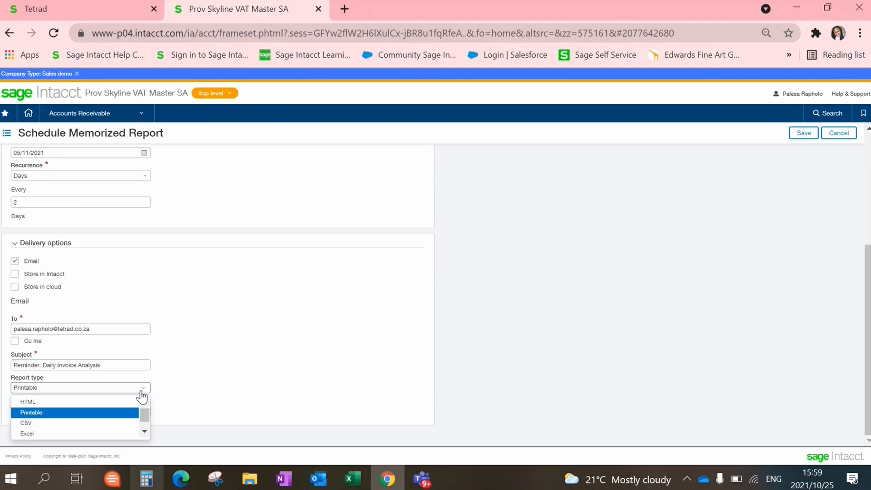
pyautogui.click(92, 412)
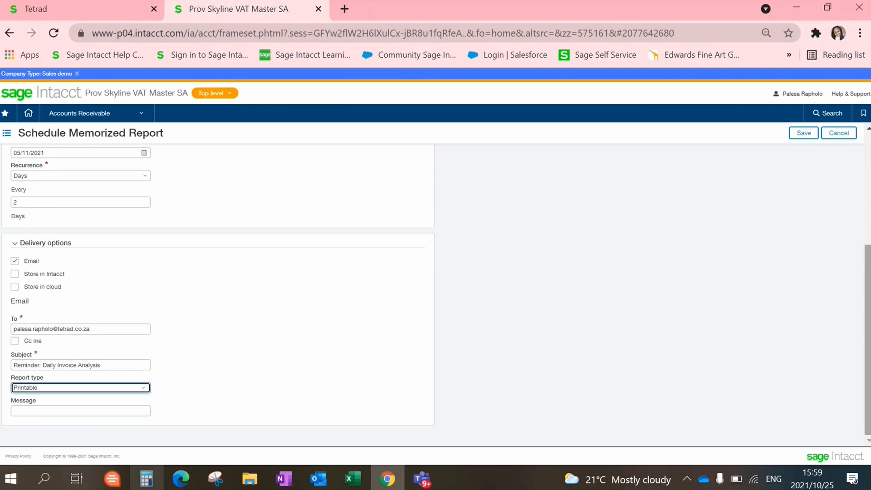
pyautogui.click(135, 410)
pyautogui.write('Hi T')
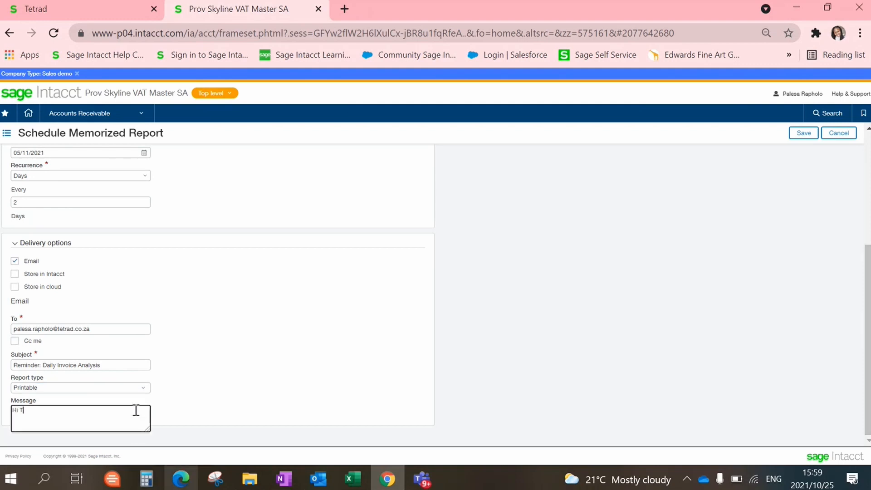
pyautogui.write('h')
pyautogui.press('BackSpace')
pyautogui.press('BackSpace')
pyautogui.write('Sales ')
pyautogui.write('c')
pyautogui.write('Tea')
pyautogui.write('m')
pyautogui.write('Please s')
pyautogui.write('ee the atta')
pyautogui.write('ched ')
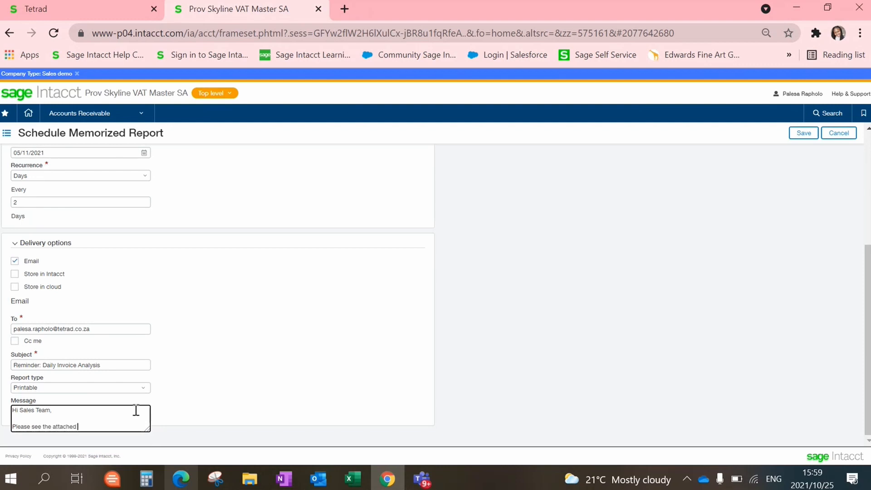
pyautogui.write('daily invoice anay')
pyautogui.press('BackSpace')
pyautogui.press('BackSpace')
pyautogui.write('lysis report.')
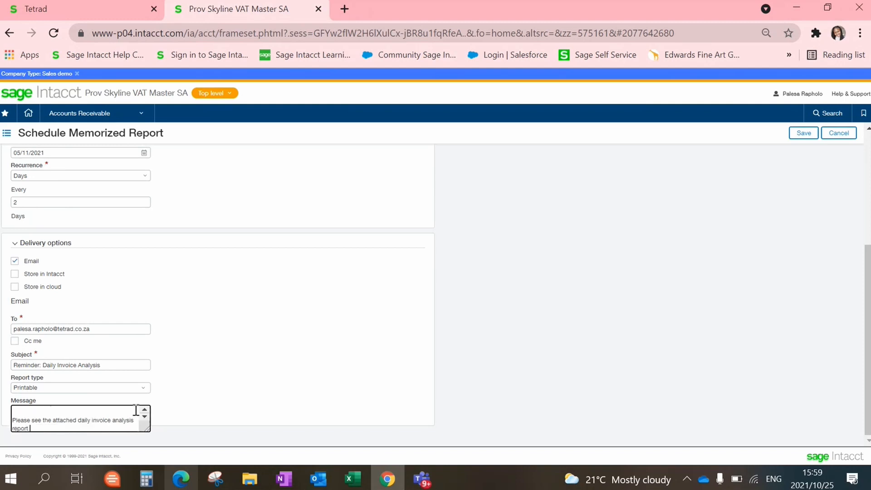
pyautogui.write('for the sales department.')
# - Sign off the message with 'Kind regards,', 'The Sales Department' and 'Skyline'
pyautogui.press('Return')
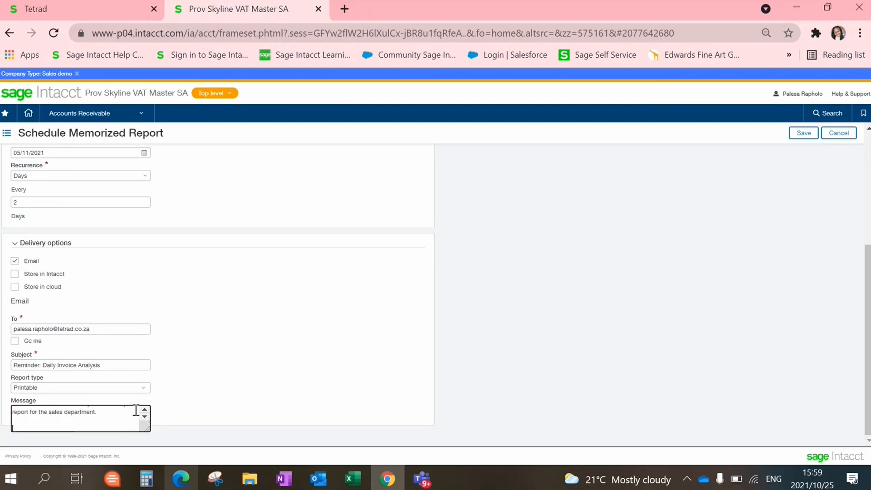
pyautogui.write('Kind regards,')
pyautogui.press('Return')
pyautogui.write('The')
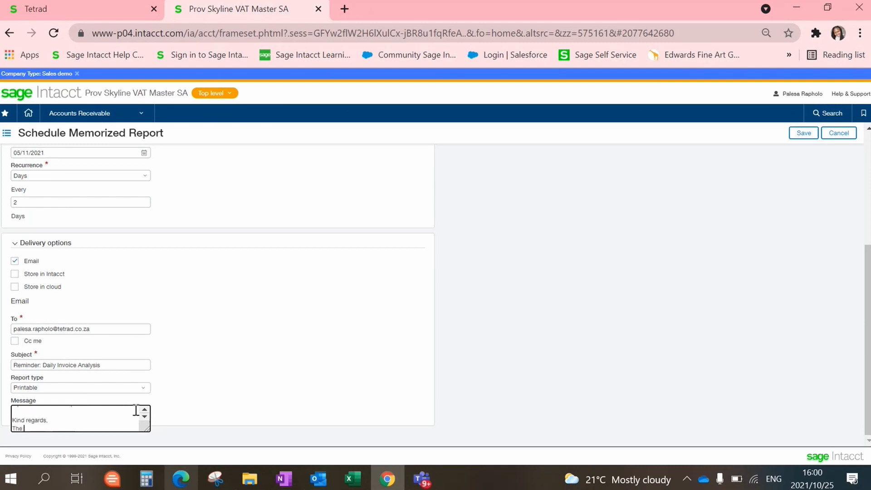
pyautogui.write(' Sales Department')
pyautogui.press('Return')
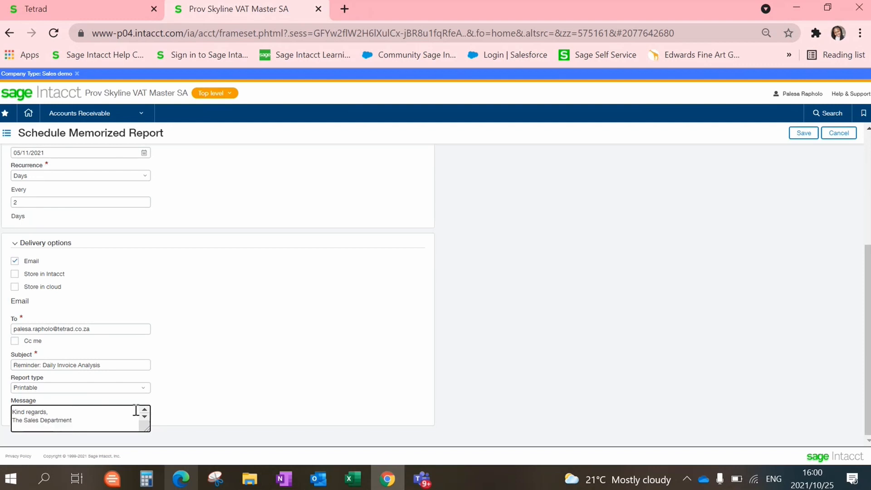
pyautogui.write('Skyline')
pyautogui.click(352, 417)
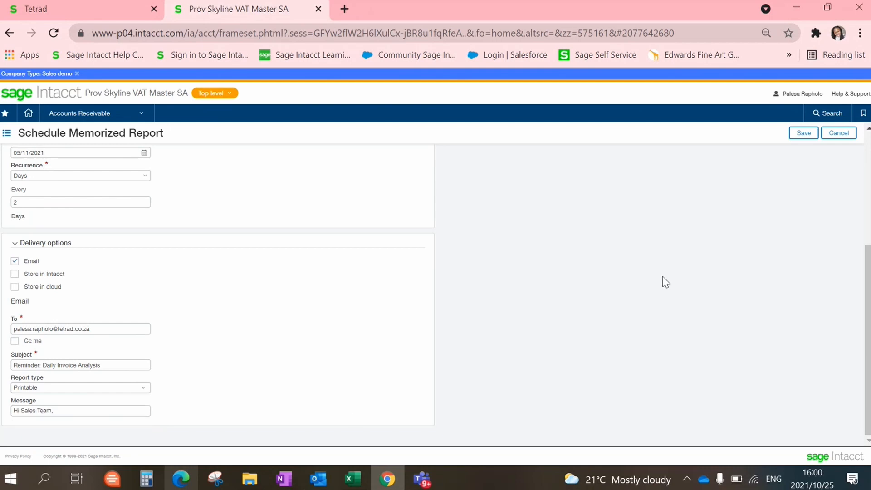
pyautogui.scroll(5, 218, 295)
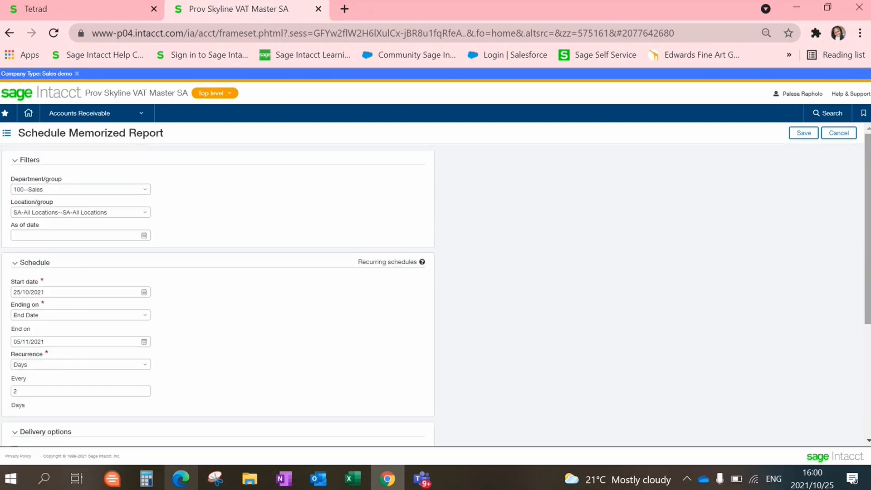
# - Save the schedule and confirm Invoices Analysis Daily Report shows as Scheduled in Memorized Reports
pyautogui.click(800, 136)
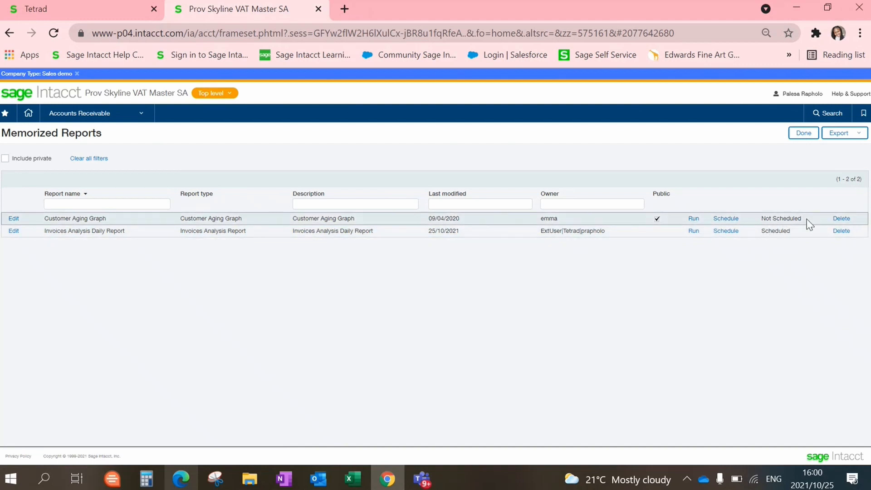
pyautogui.doubleClick(776, 231)
pyautogui.click(656, 298)
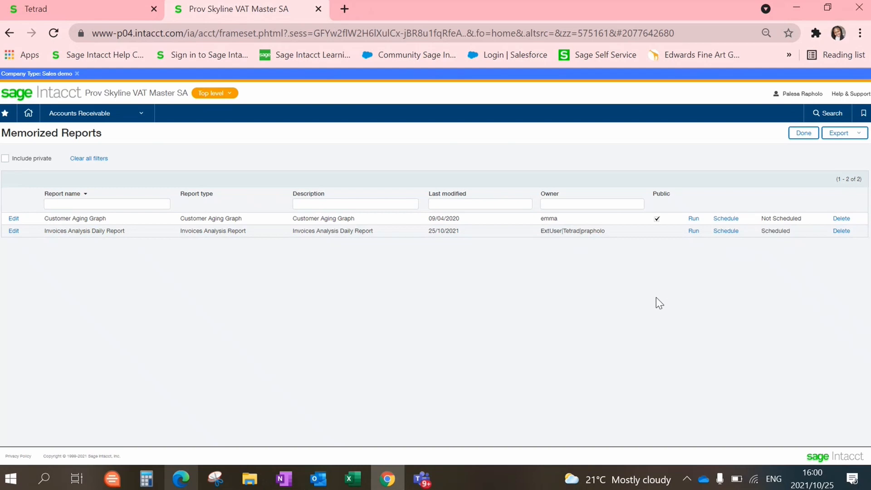